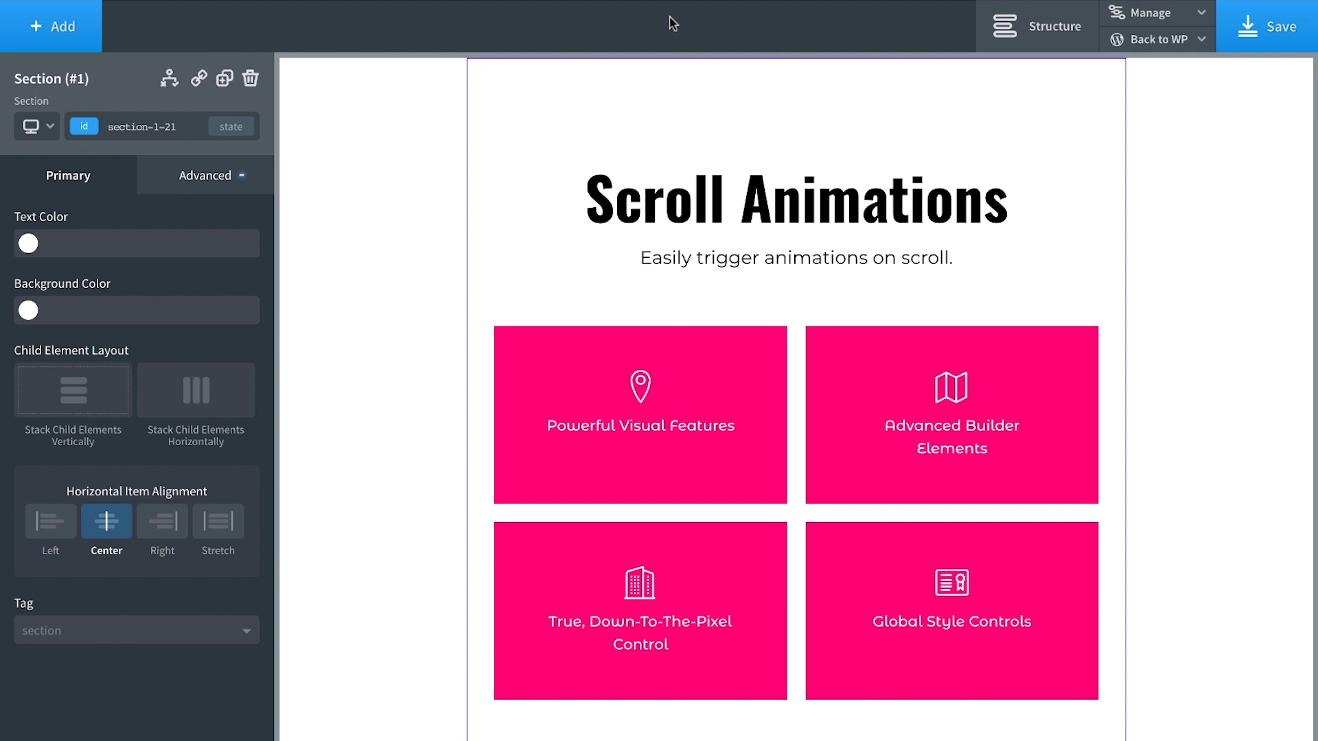
Step: Select the Scroll Animations heading and enable Animate On Scroll in its Advanced Effects
left_click(676, 210)
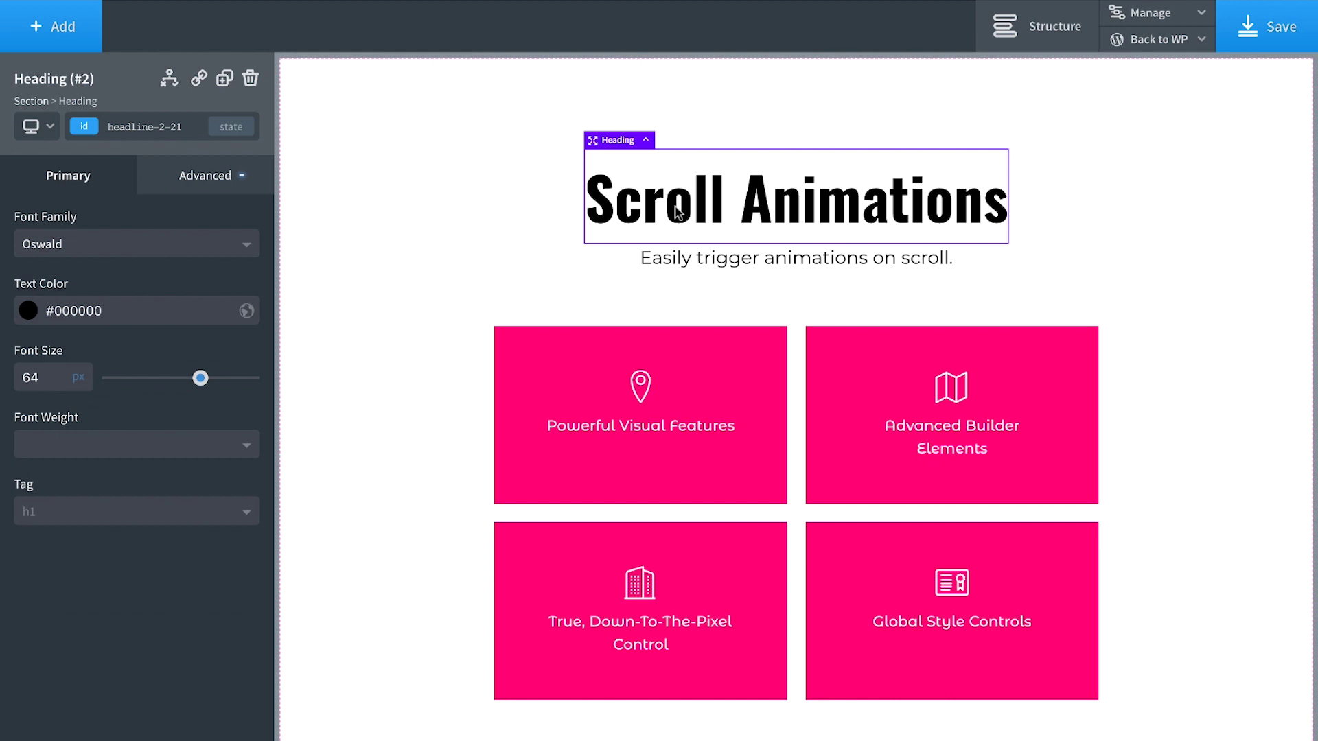
left_click(200, 180)
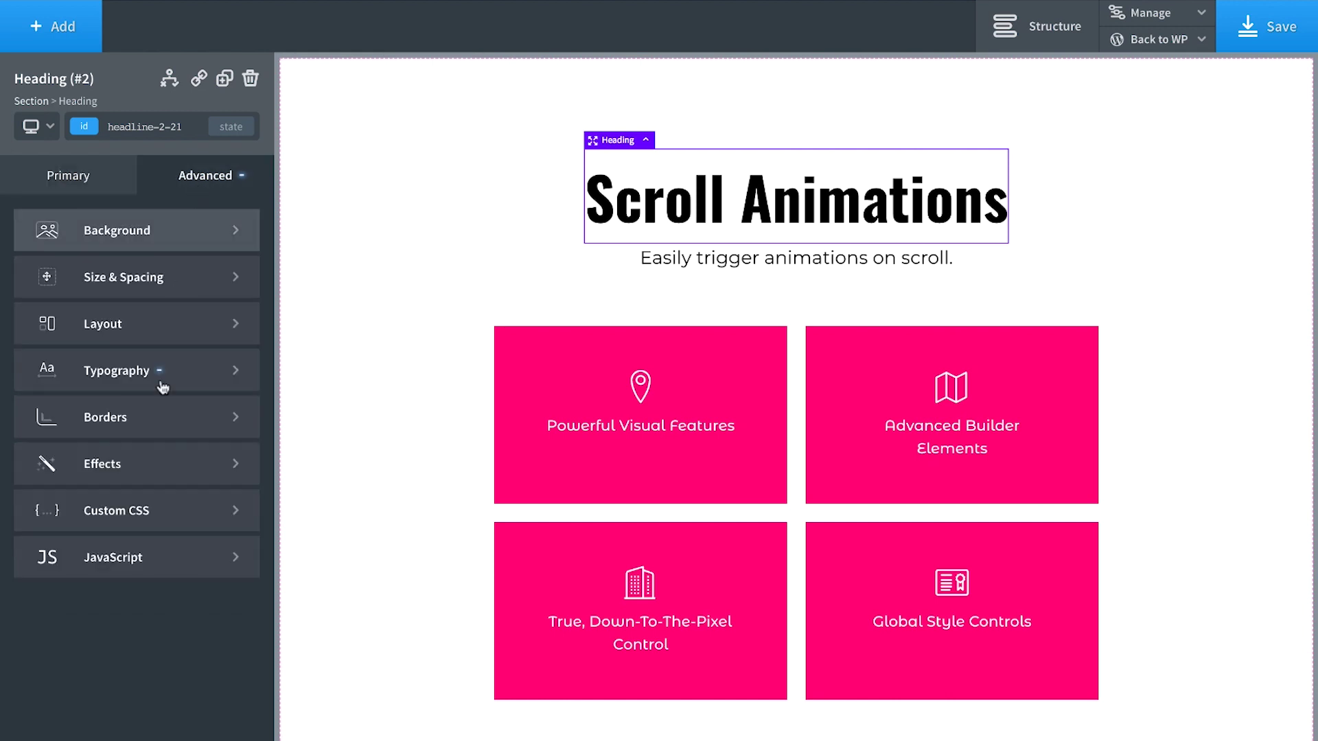
left_click(136, 467)
left_click(130, 271)
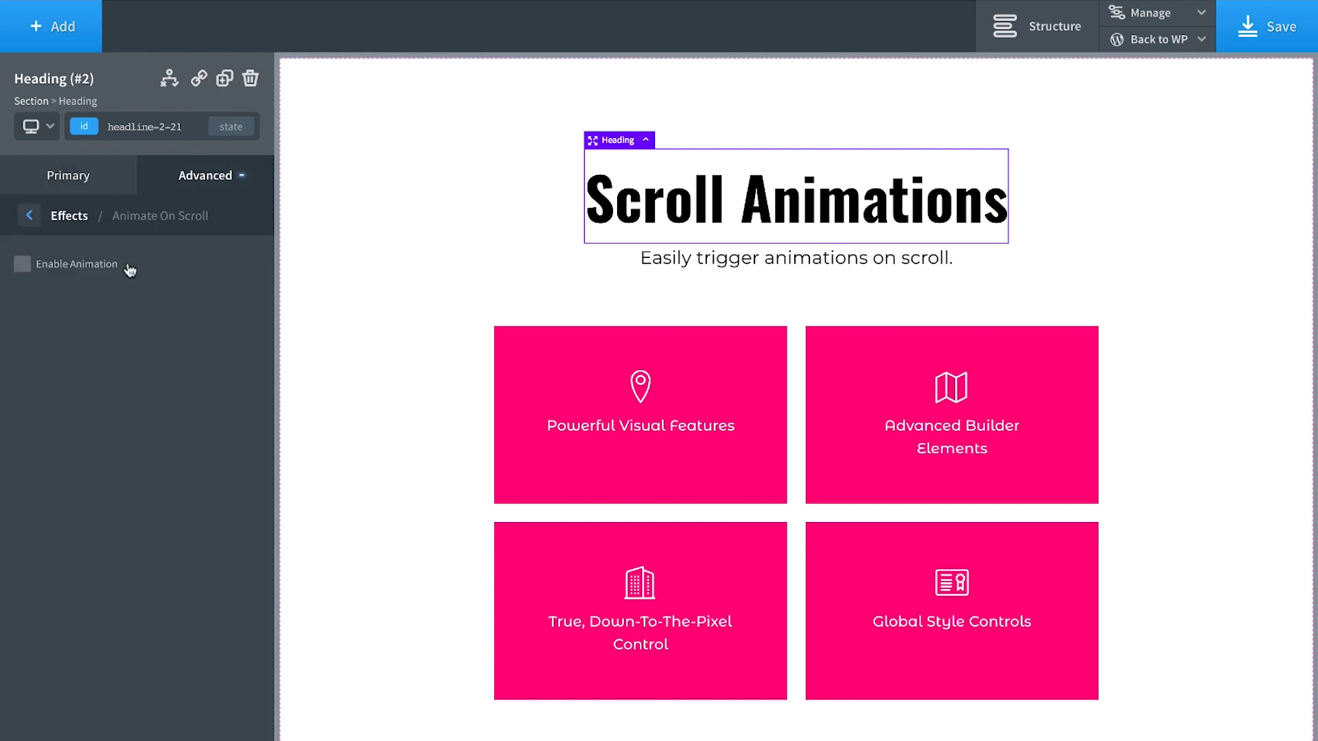
left_click(91, 265)
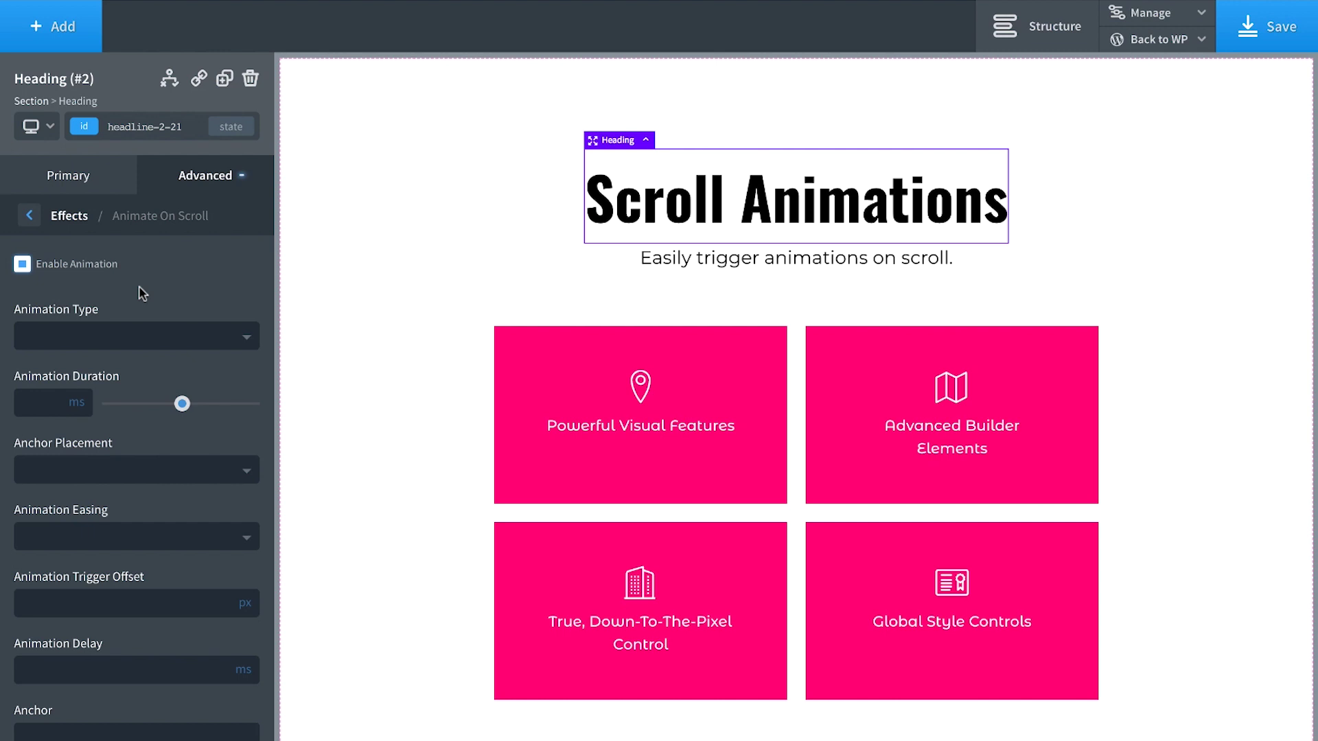
Step: Set the heading animation to fade-up, 250 ms, ease easing, 0 delay, only once
left_click(73, 347)
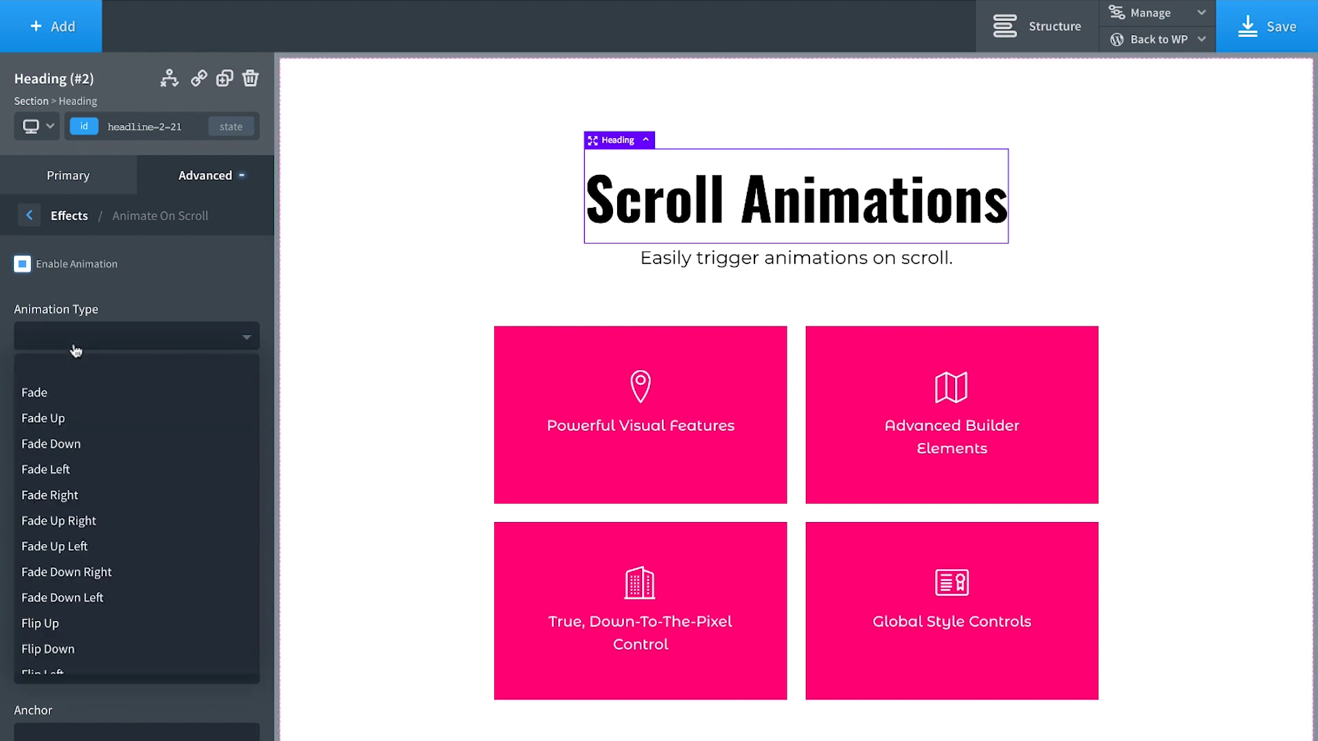
left_click(66, 418)
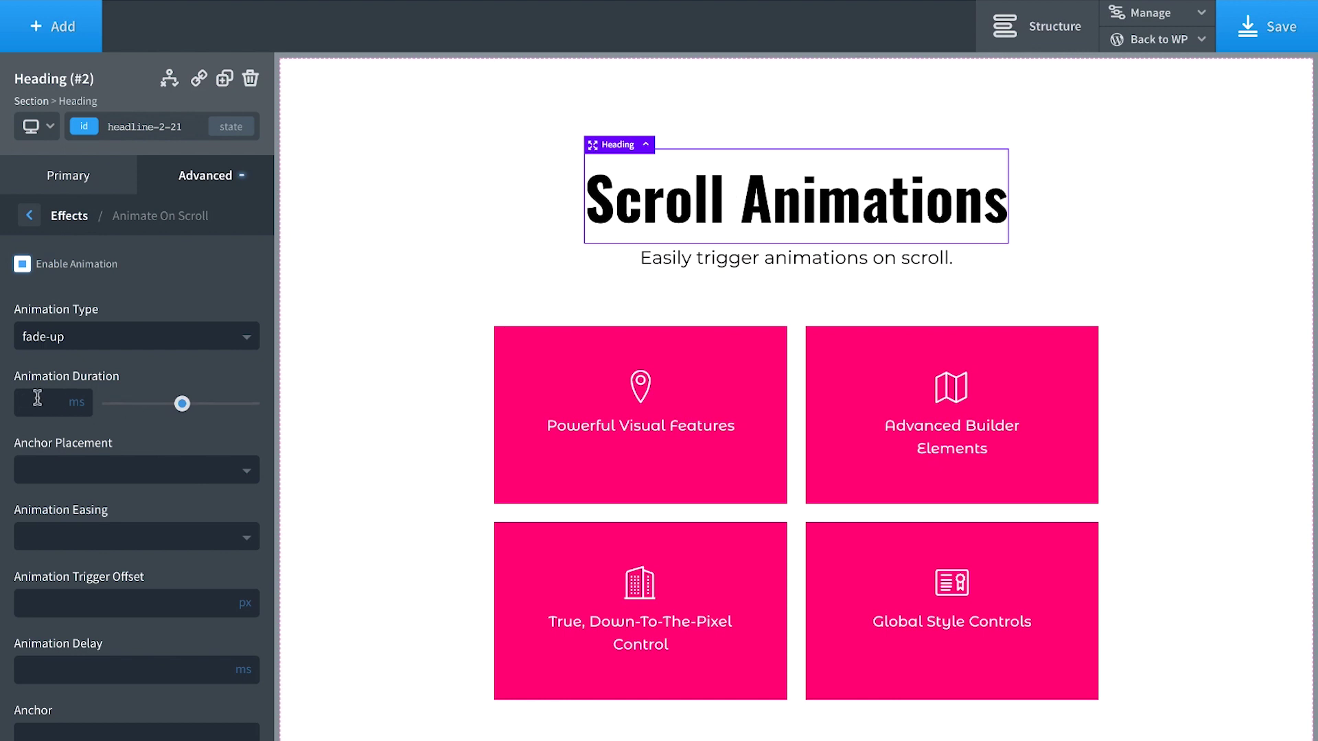
left_click(37, 398)
type("250")
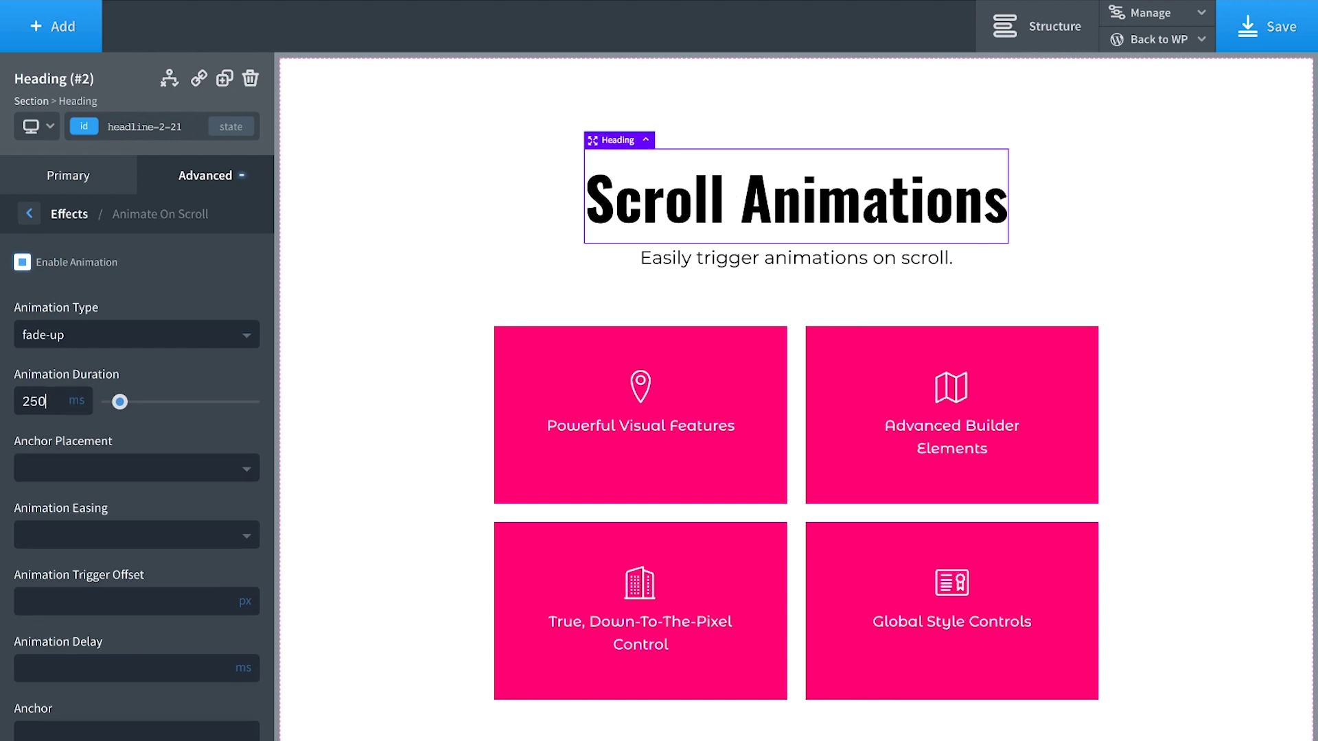
scroll(31, 447, "down", 1)
left_click(76, 487)
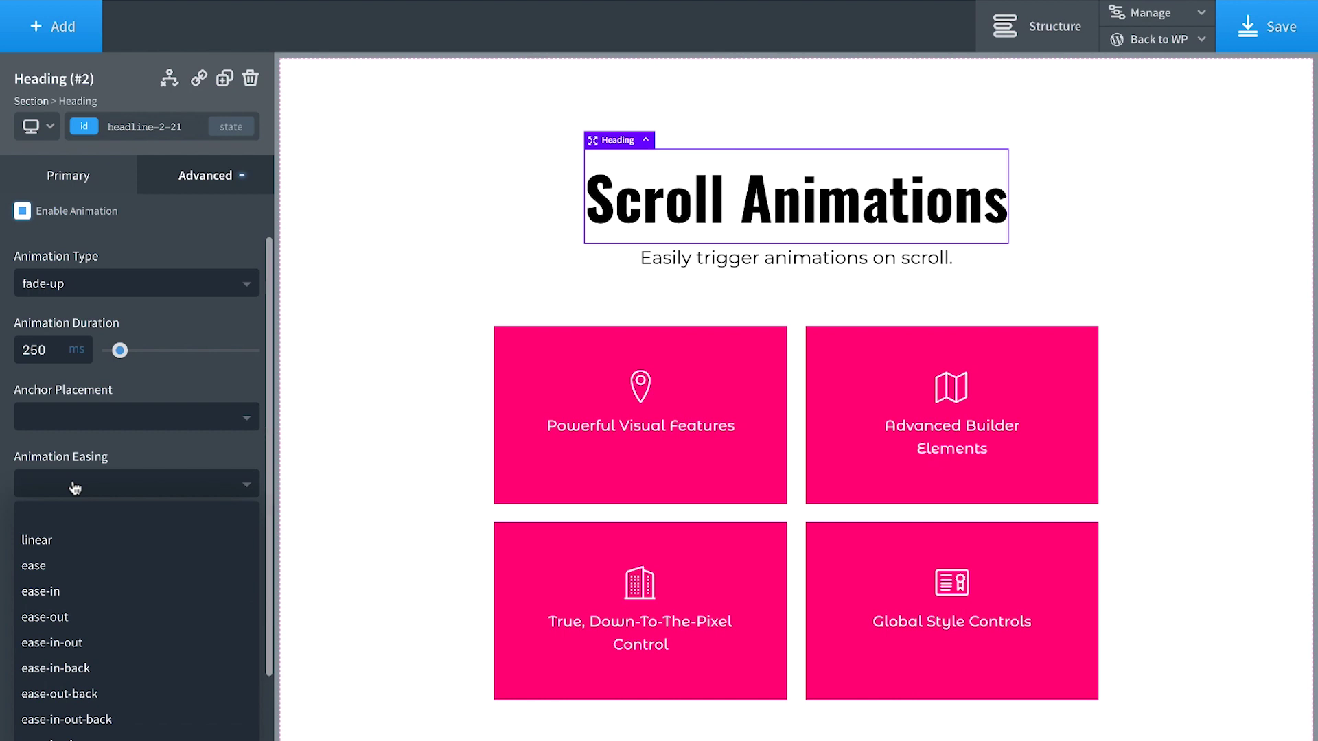
left_click(59, 566)
scroll(150, 537, "down", 1)
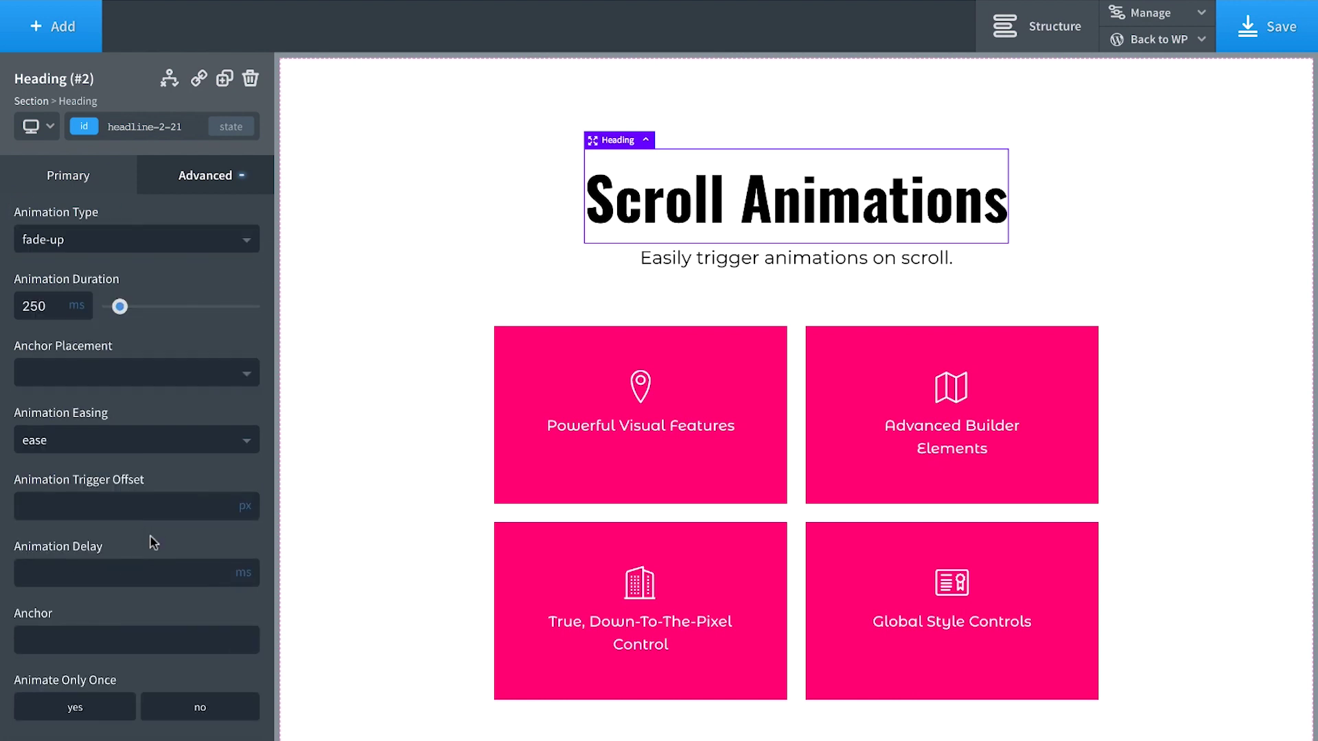
left_click(120, 572)
type("0")
left_click(84, 715)
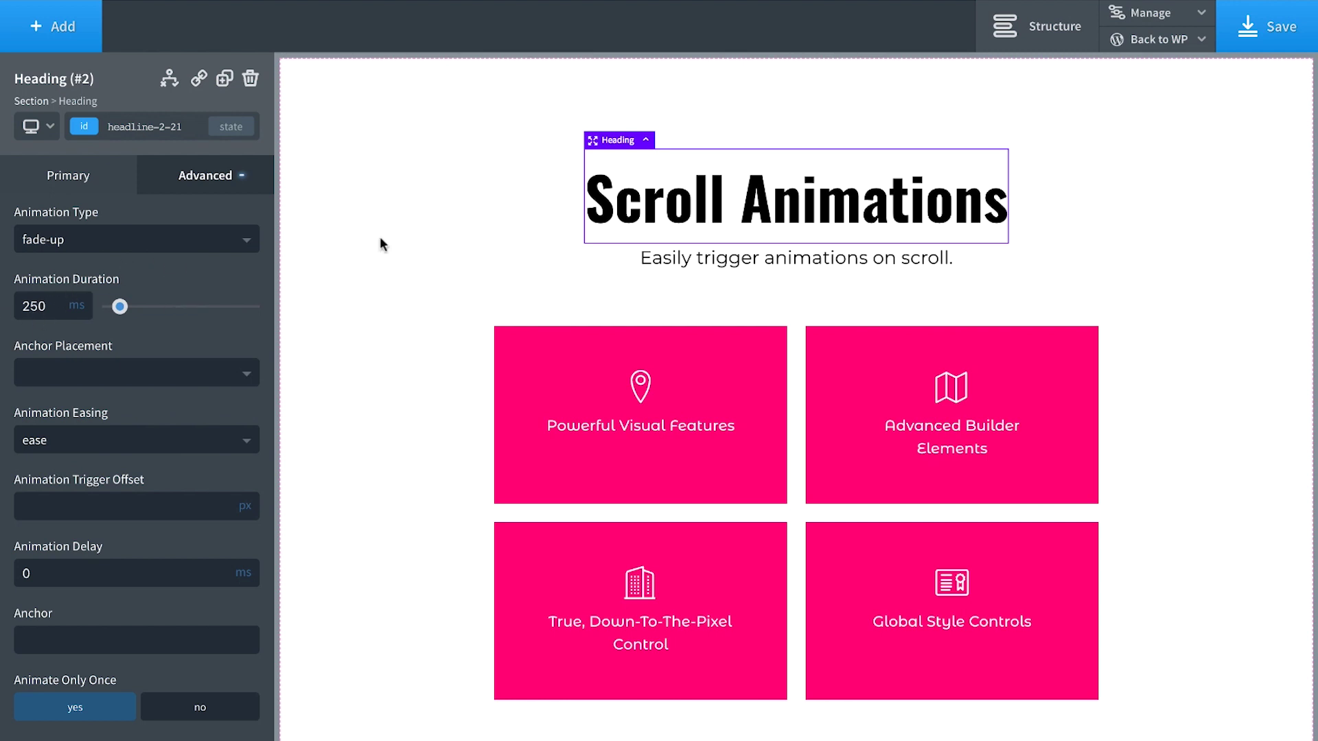
Step: Select the subheading text and enable Animate On Scroll in its Advanced Effects
left_click(695, 263)
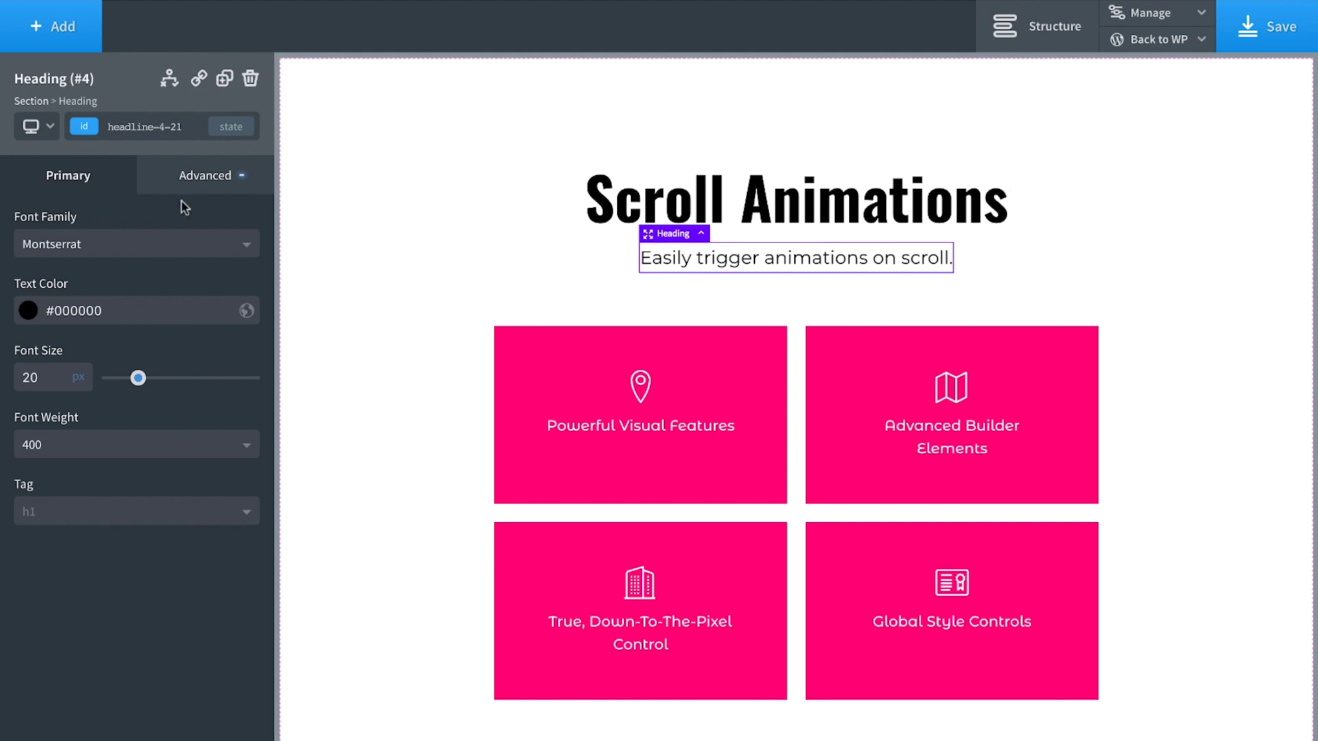
left_click(170, 177)
left_click(117, 465)
left_click(147, 273)
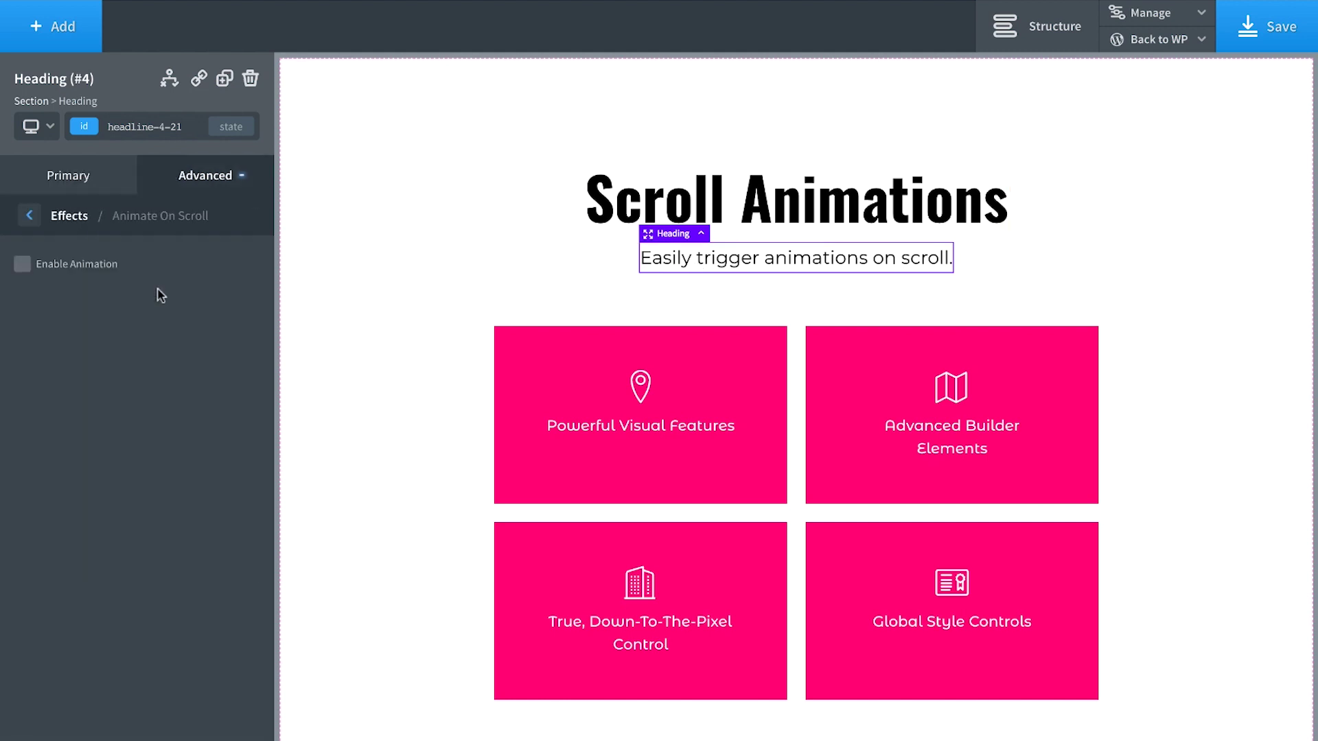
left_click(66, 272)
Step: Set the subheading animation to fade-up, 500 ms, ease easing, 0 delay, only once
left_click(79, 339)
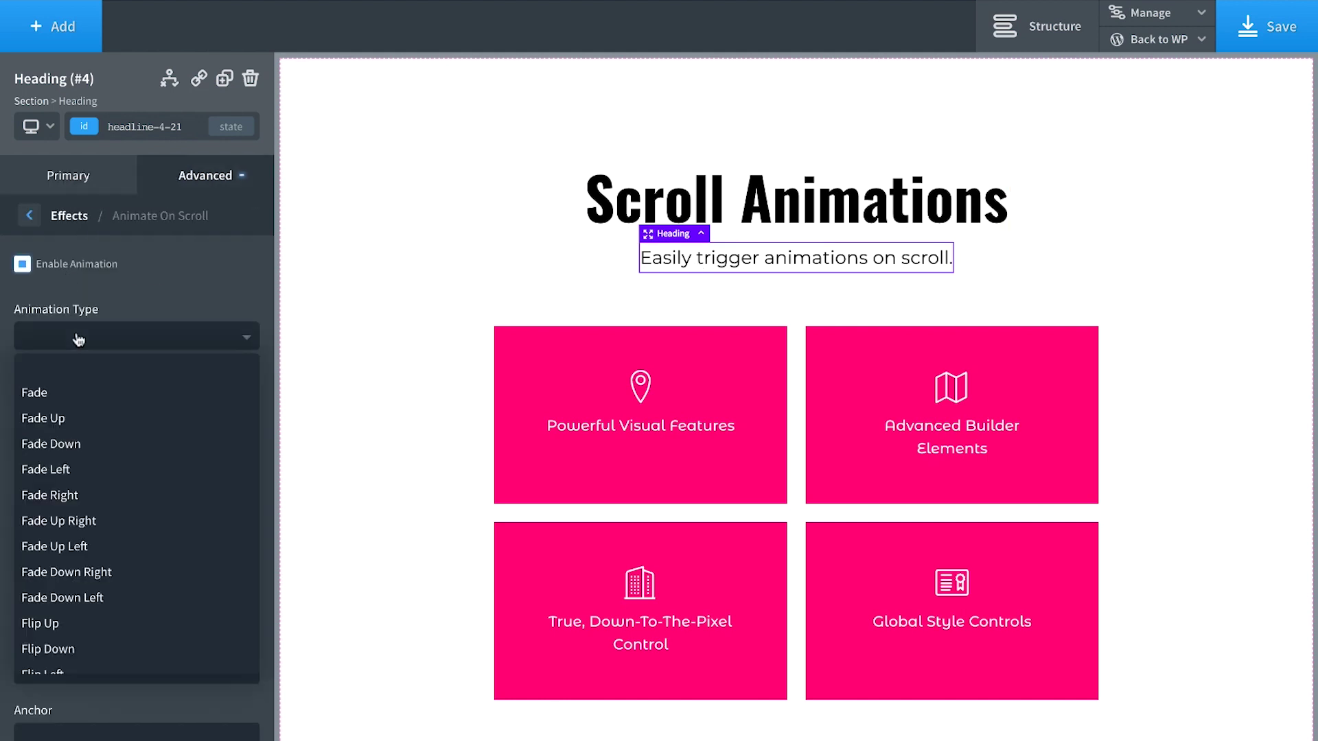
left_click(62, 418)
left_click(42, 402)
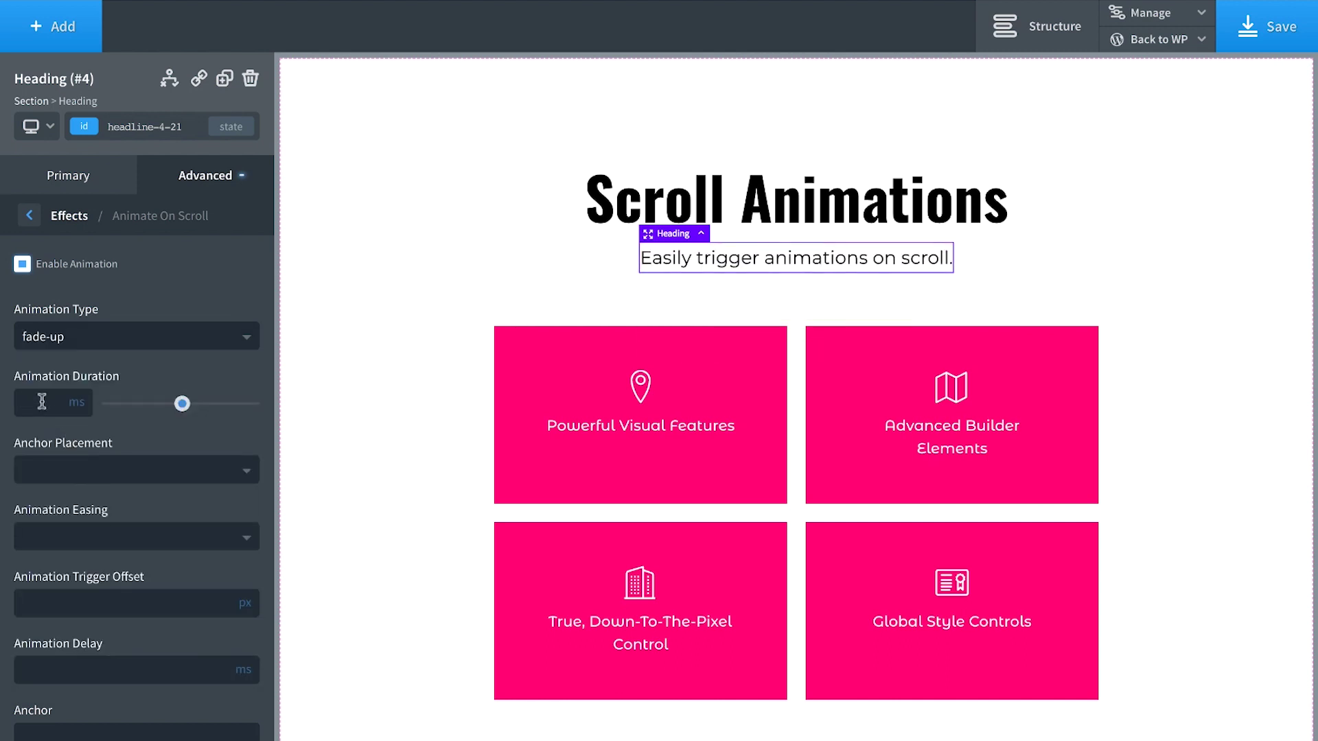
type("500")
scroll(85, 476, "down", 2)
left_click(94, 454)
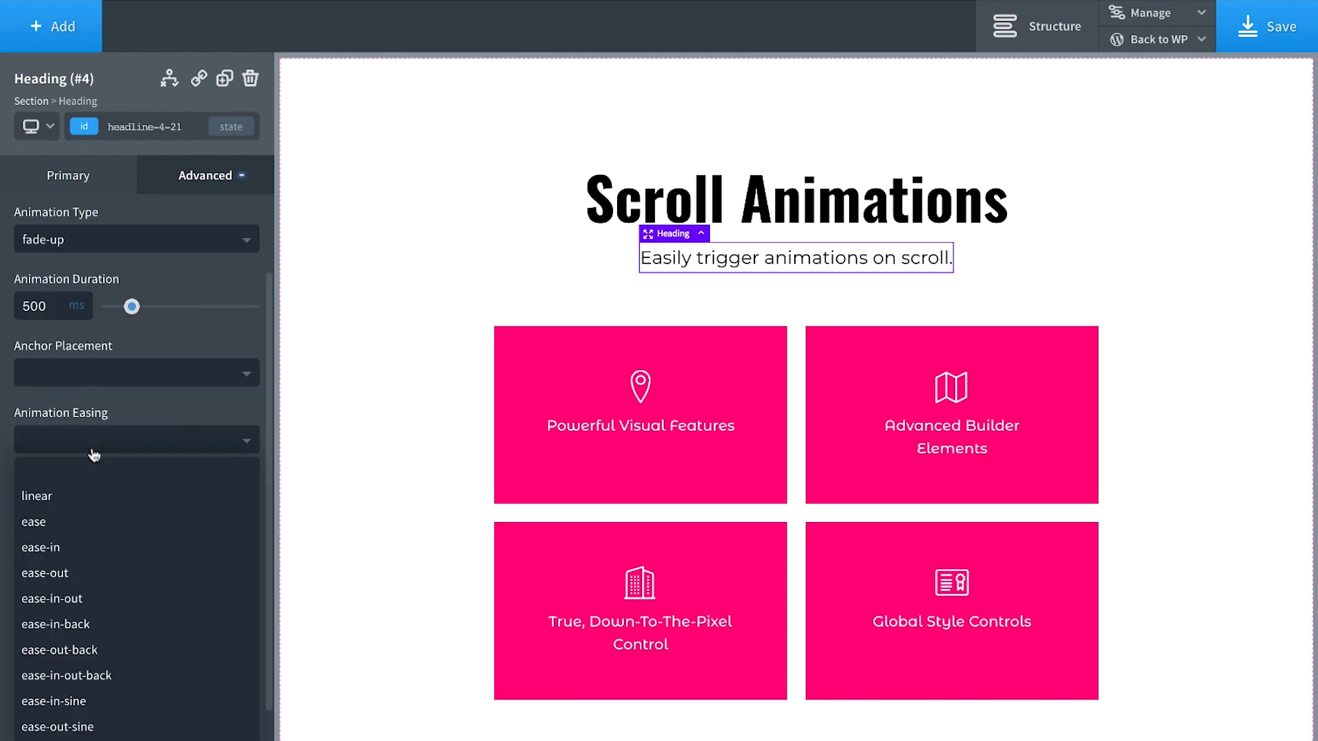
left_click(69, 524)
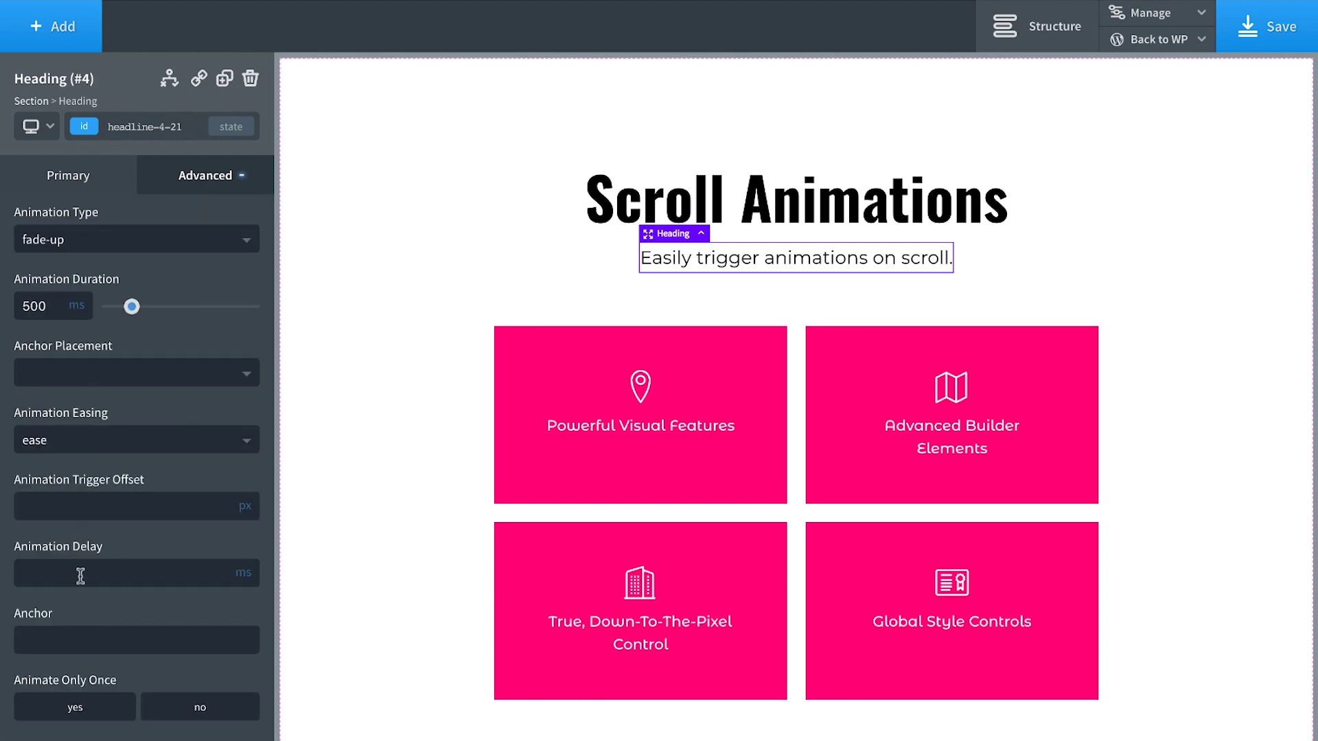
type("0")
left_click(61, 709)
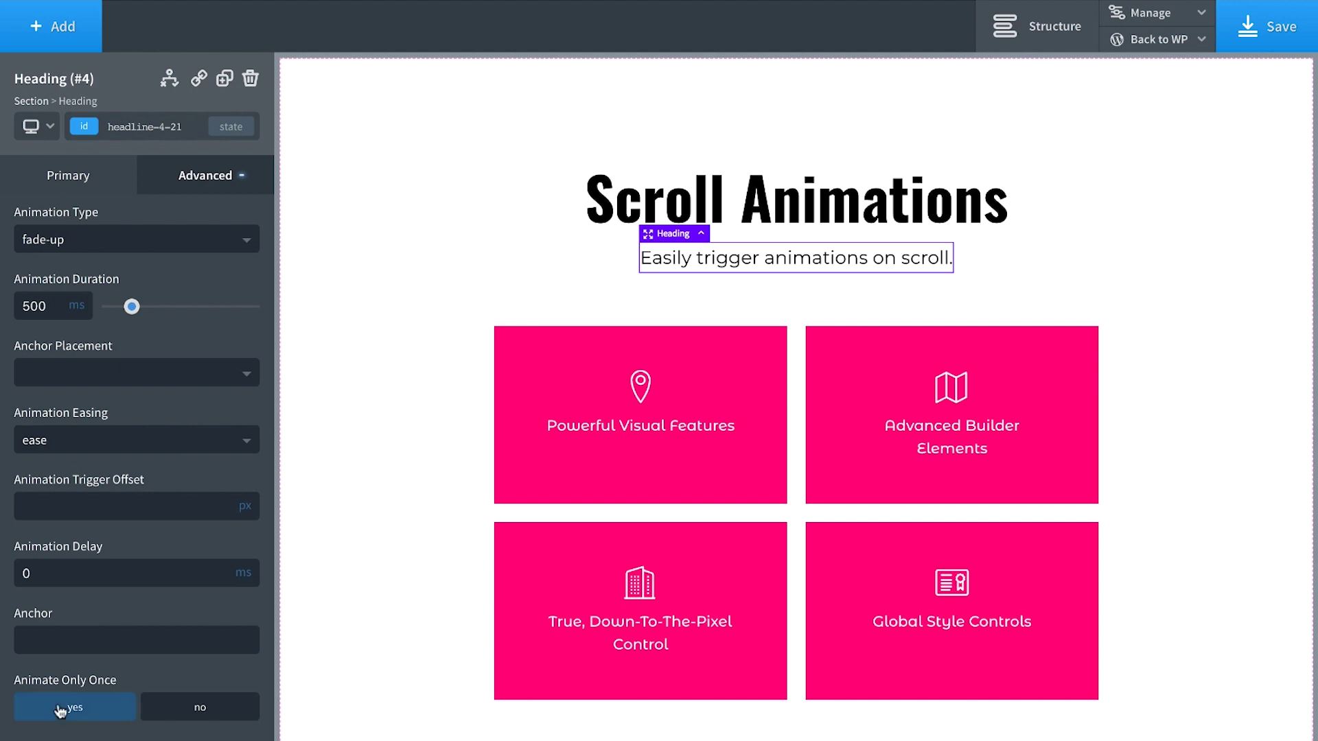
scroll(641, 439, "down", 3)
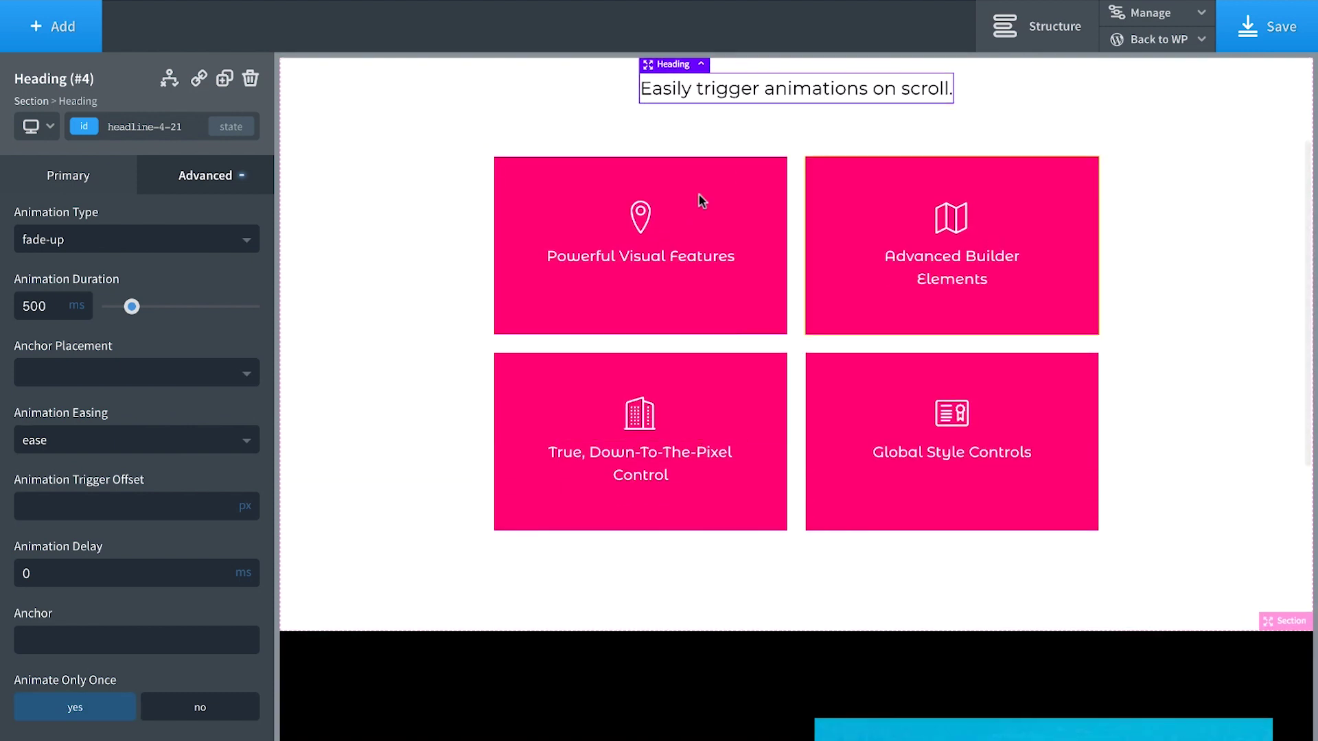
scroll(719, 501, "up", 2)
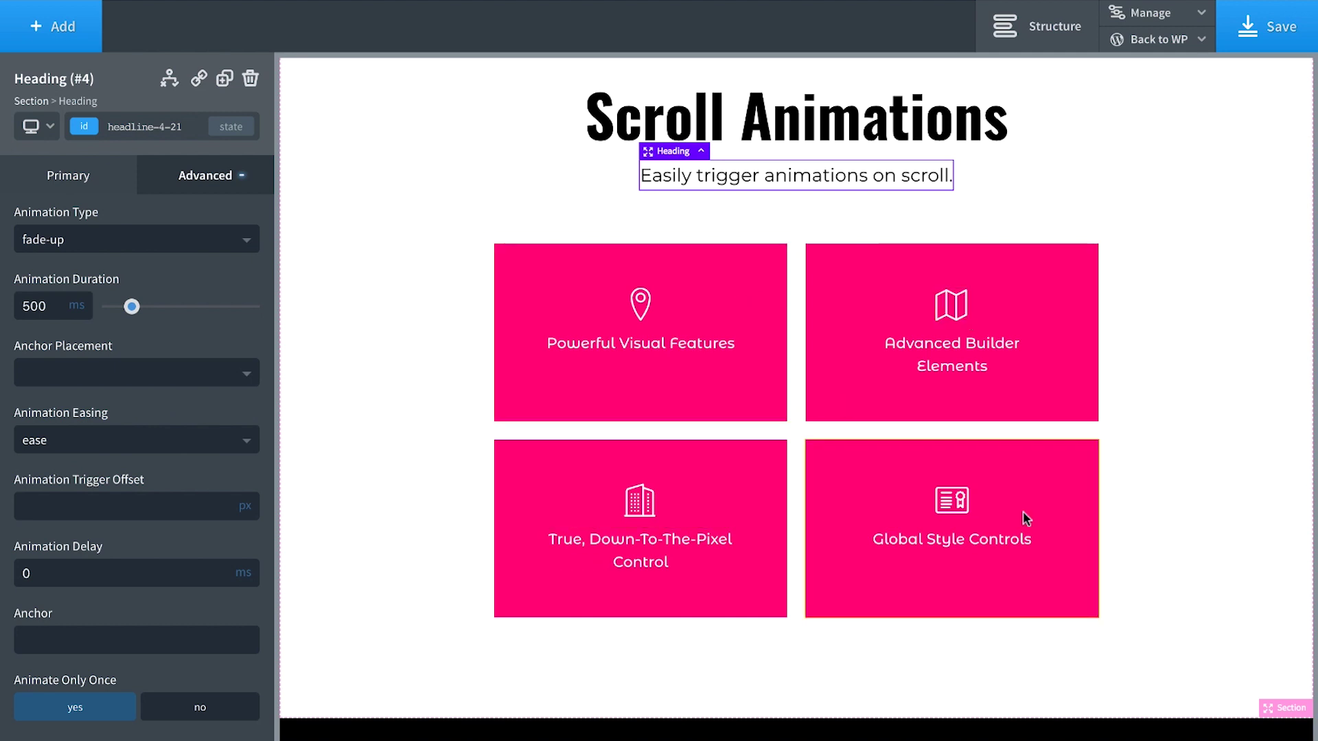
Step: Give the Powerful Visual Features card a zoom-out-down scroll animation: 250 ms, 750 ms delay
left_click(713, 258)
left_click(203, 179)
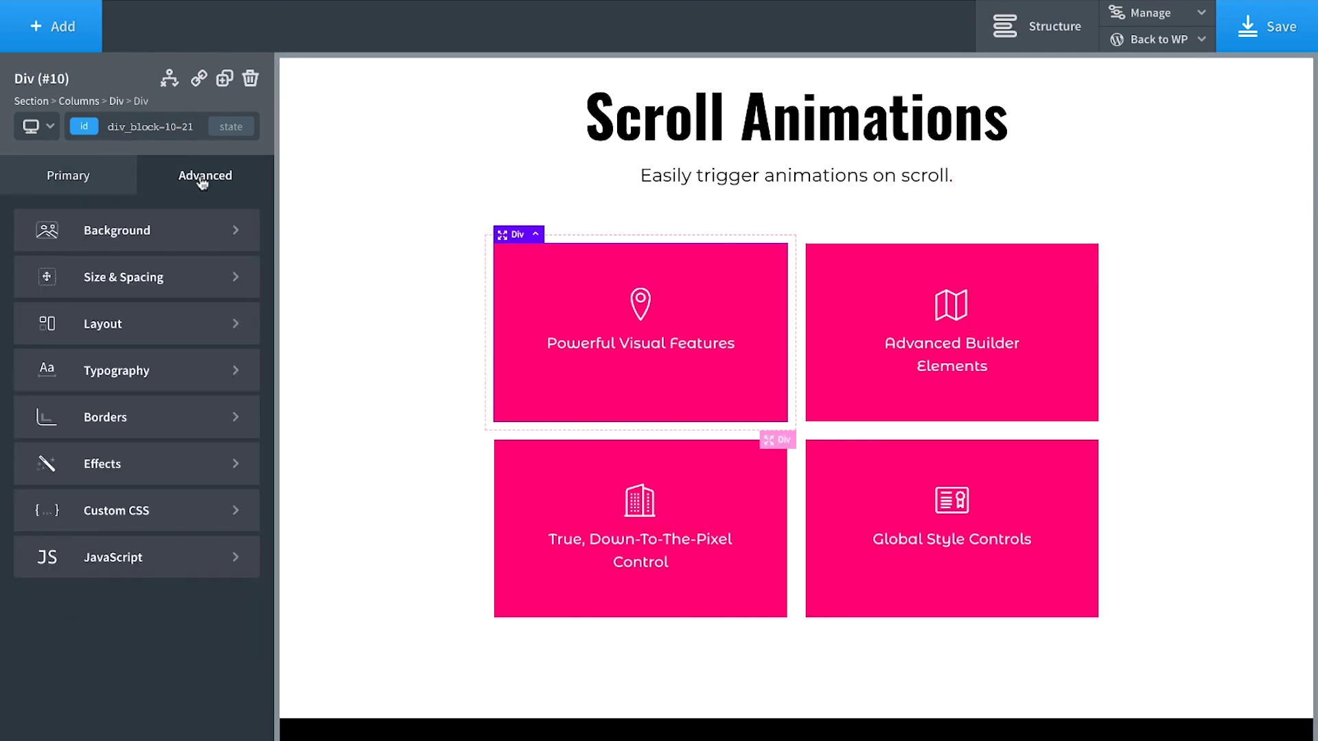
left_click(142, 464)
left_click(165, 271)
left_click(86, 269)
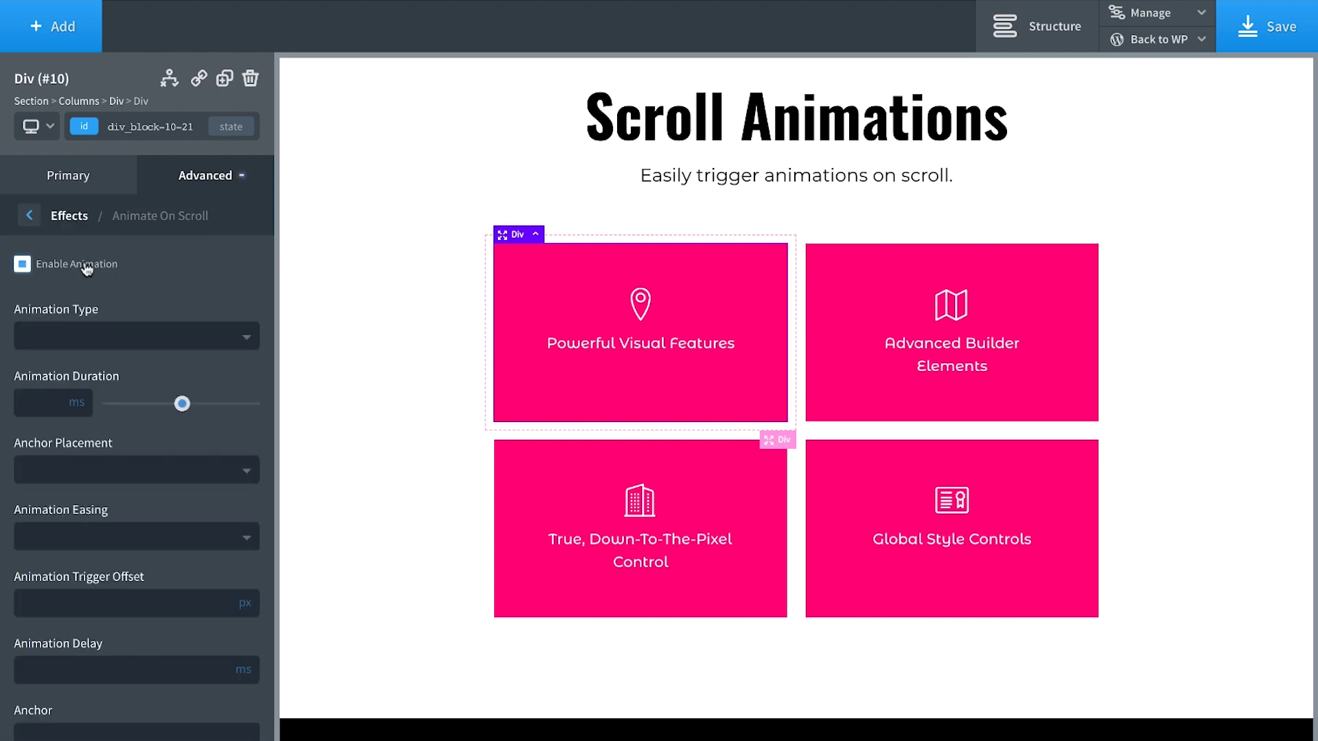
left_click(118, 335)
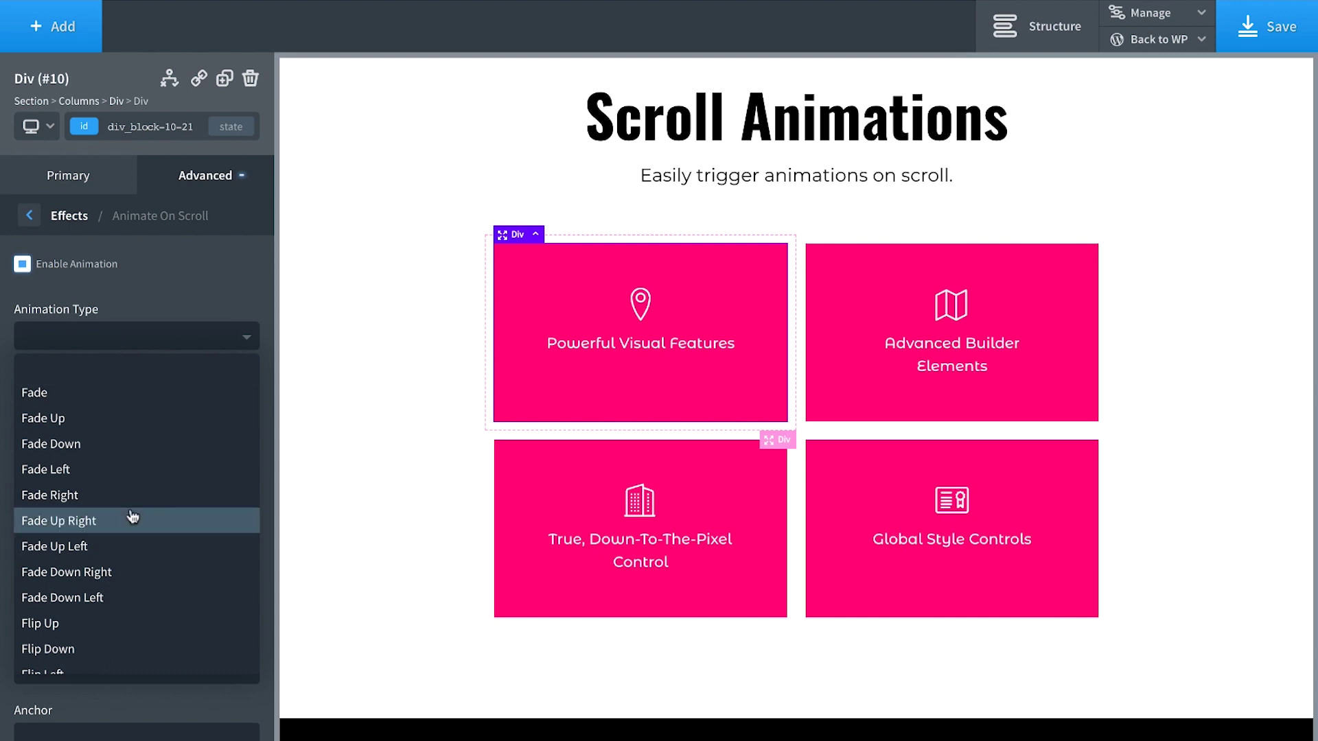
scroll(133, 517, "down", 5)
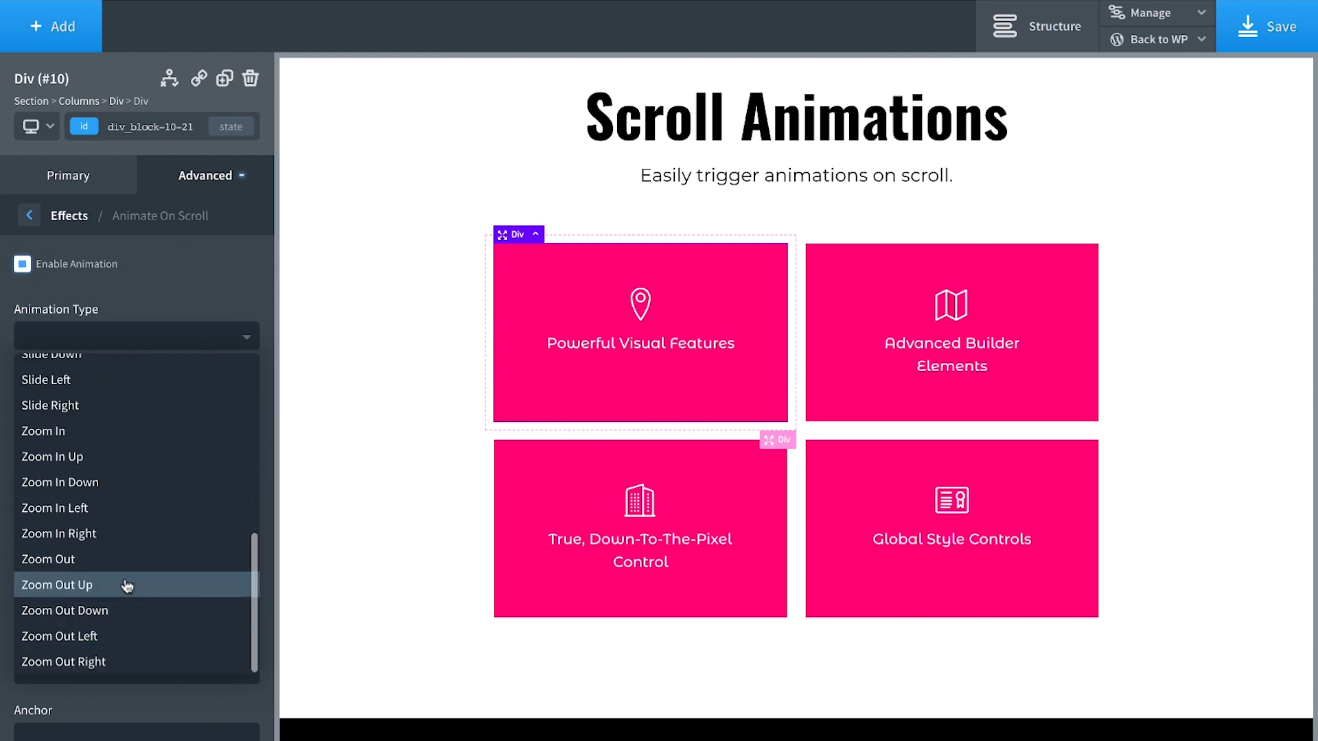
left_click(118, 613)
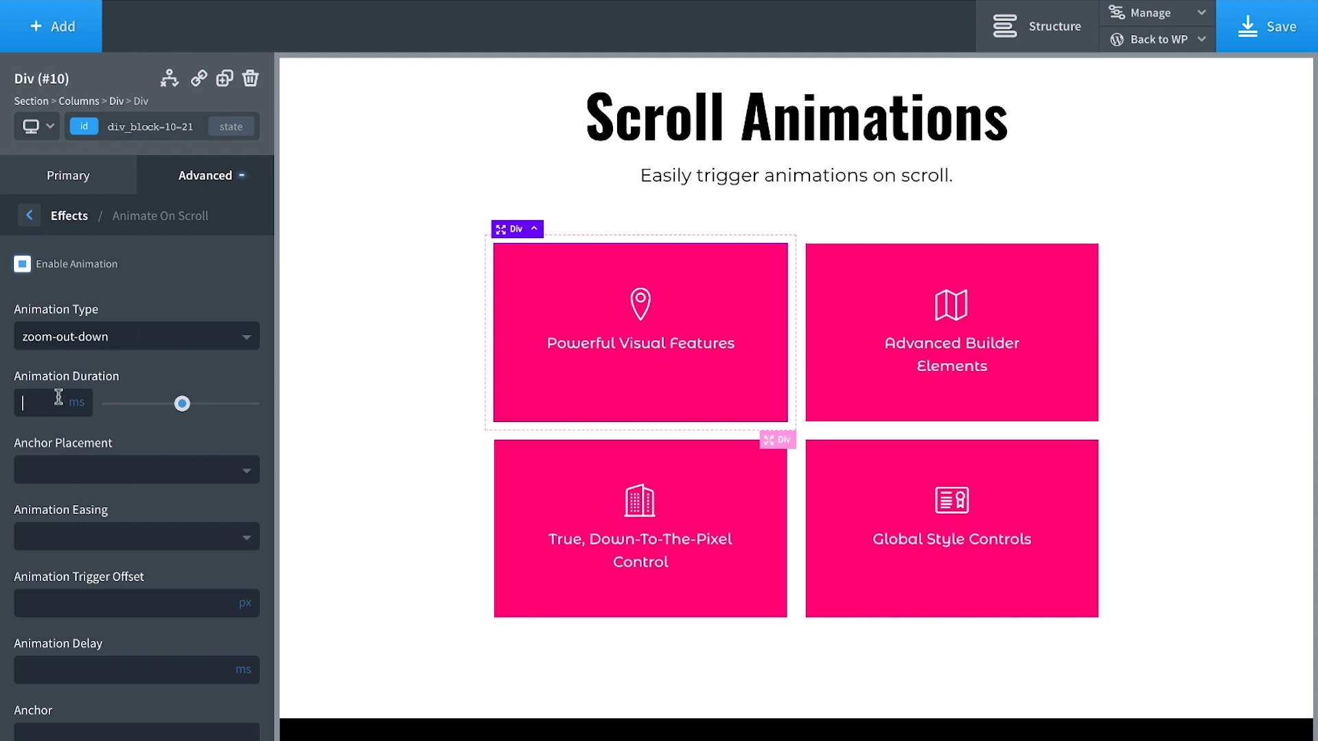
type("250")
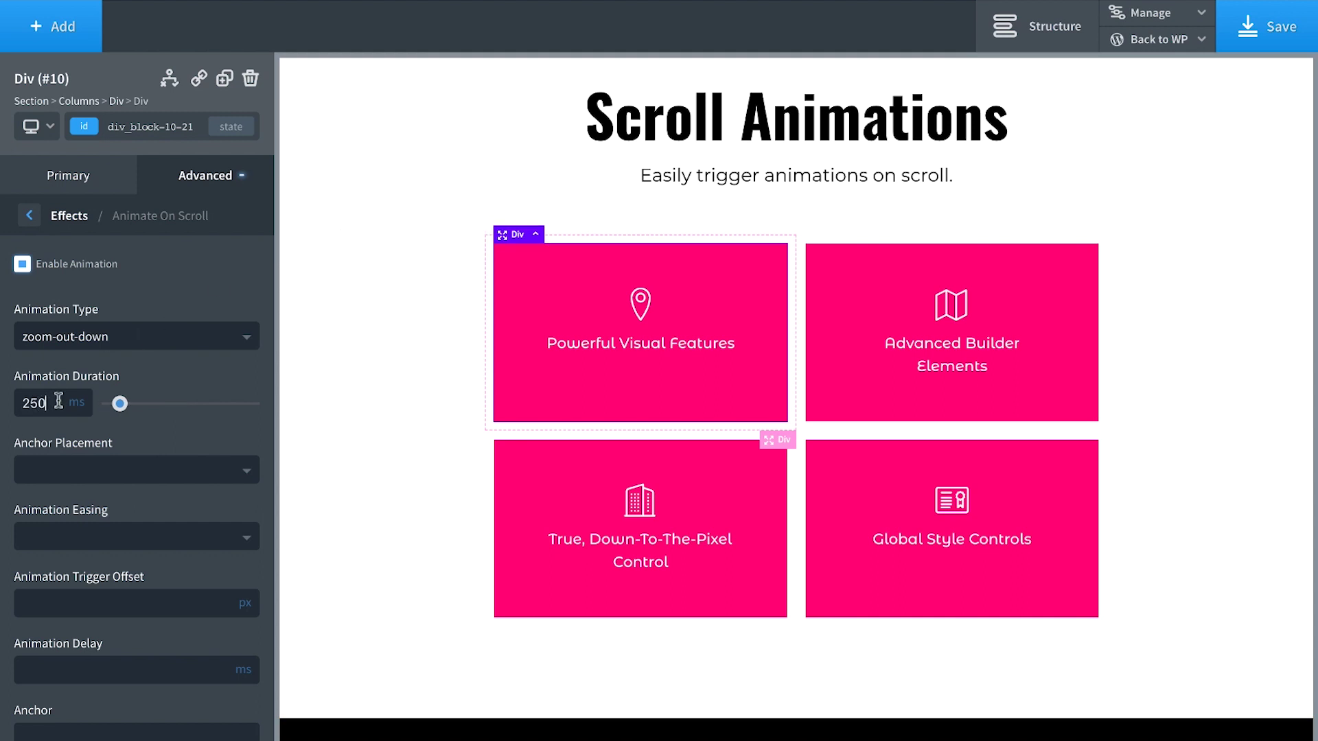
scroll(59, 421, "down", 1)
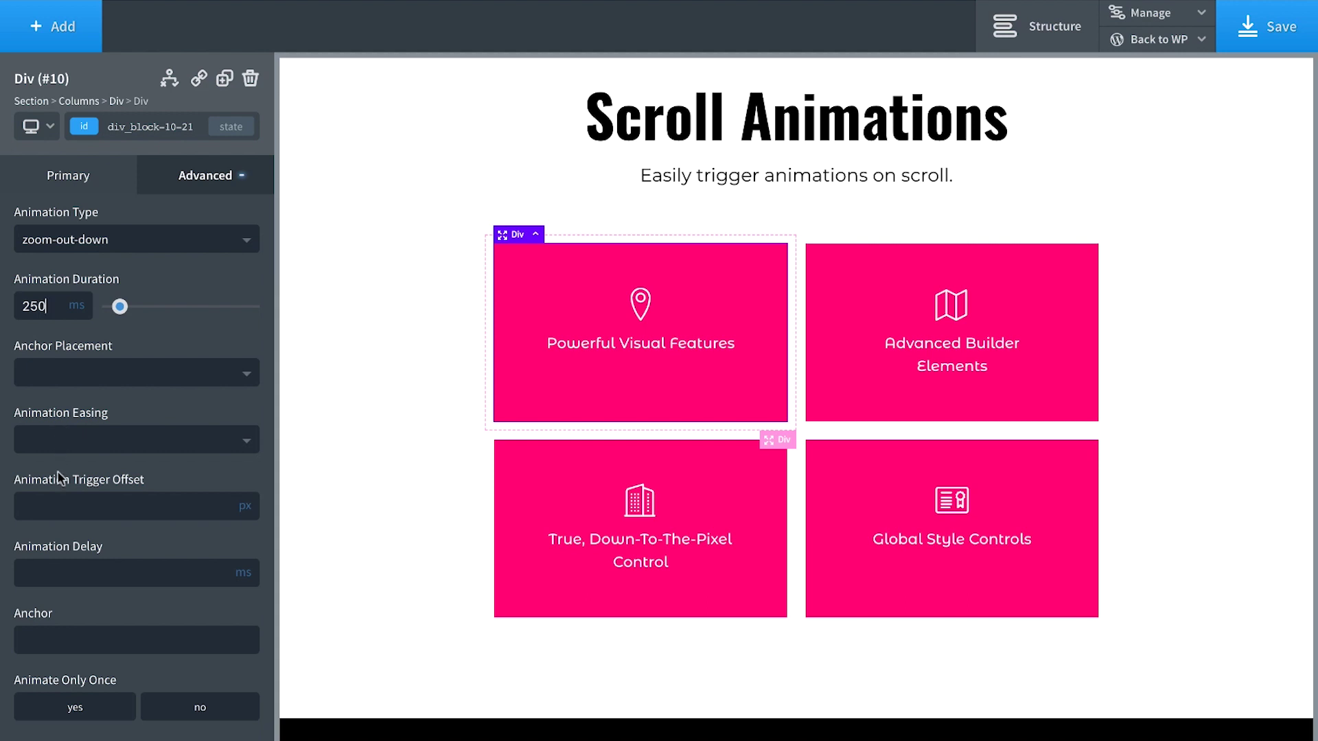
left_click(64, 569)
type("750")
Step: Make the first card animate only once, then enable Animate On Scroll on Advanced Builder Elements
left_click(77, 706)
left_click(929, 263)
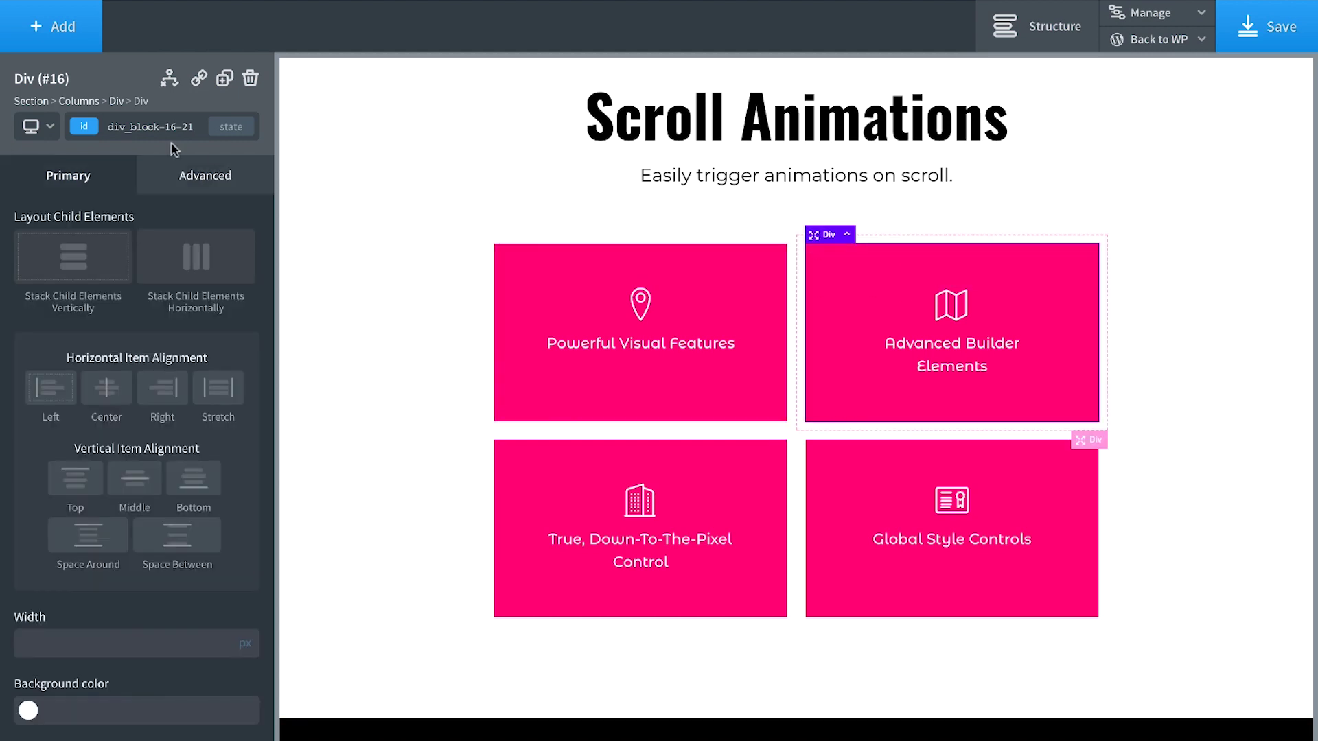
left_click(183, 177)
left_click(128, 468)
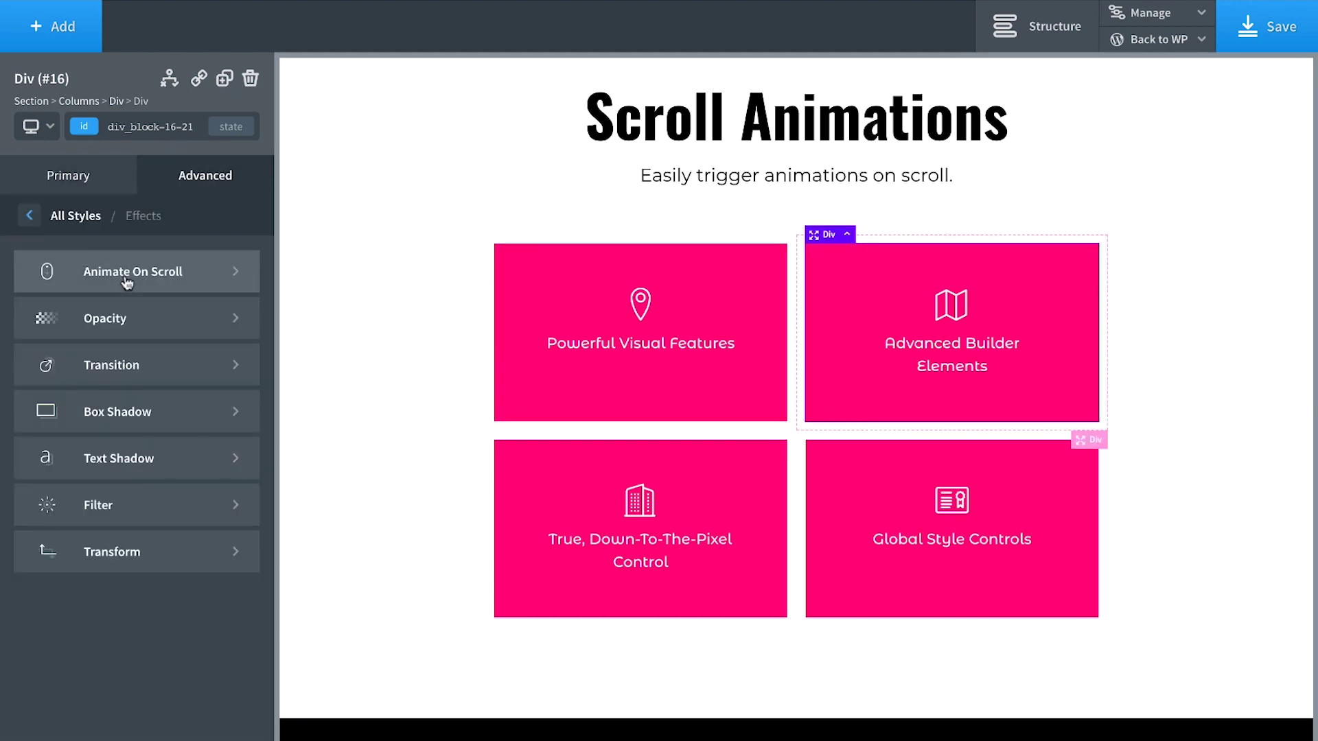
left_click(127, 274)
left_click(80, 264)
Step: Set the Advanced Builder Elements card to zoom-out-down, 250 ms, 1000 ms delay, only once
left_click(97, 336)
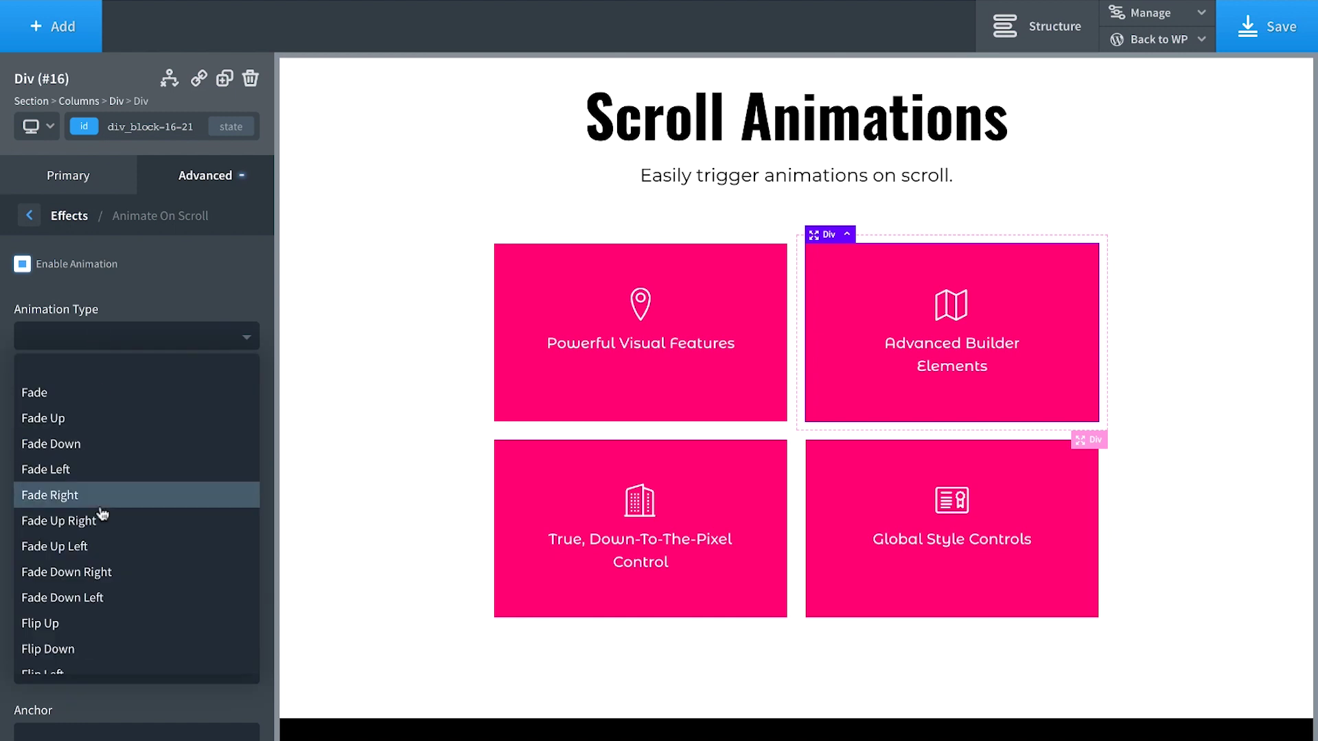
scroll(102, 515, "down", 5)
left_click(103, 611)
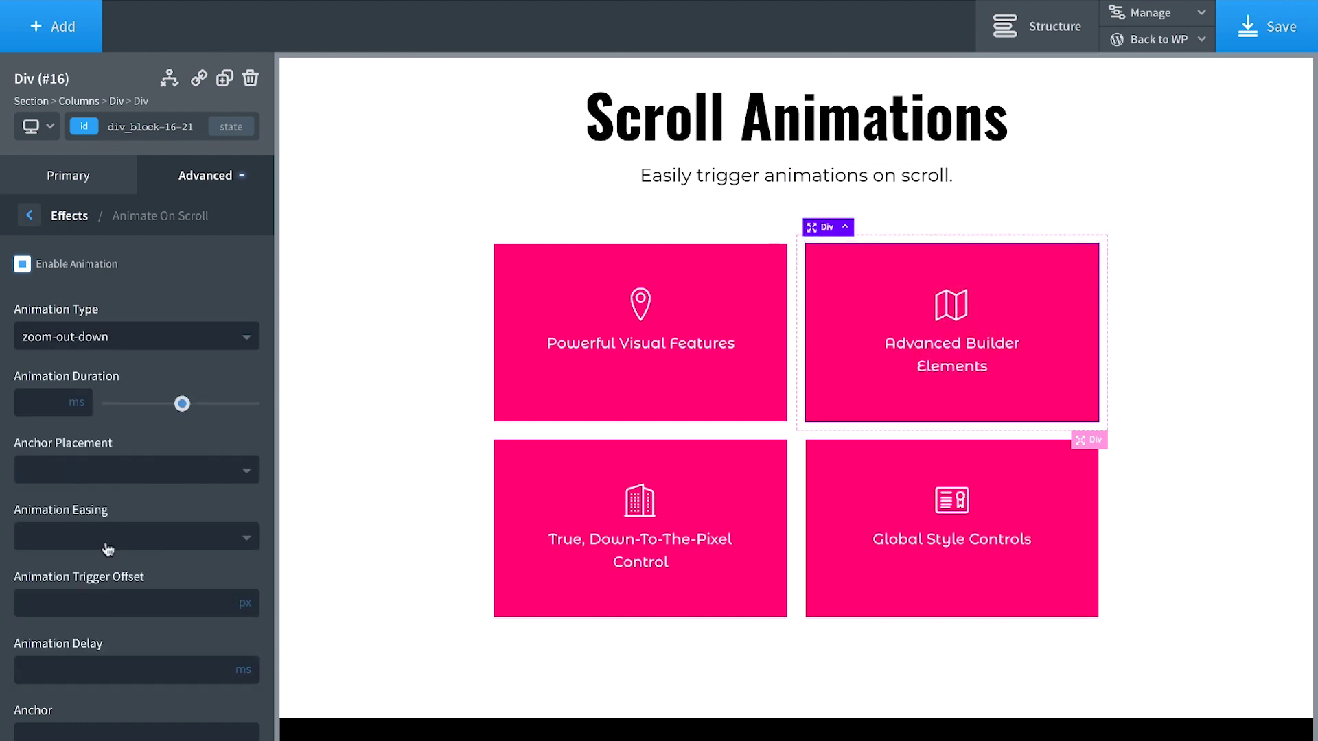
left_click(36, 396)
type("250")
scroll(96, 555, "down", 2)
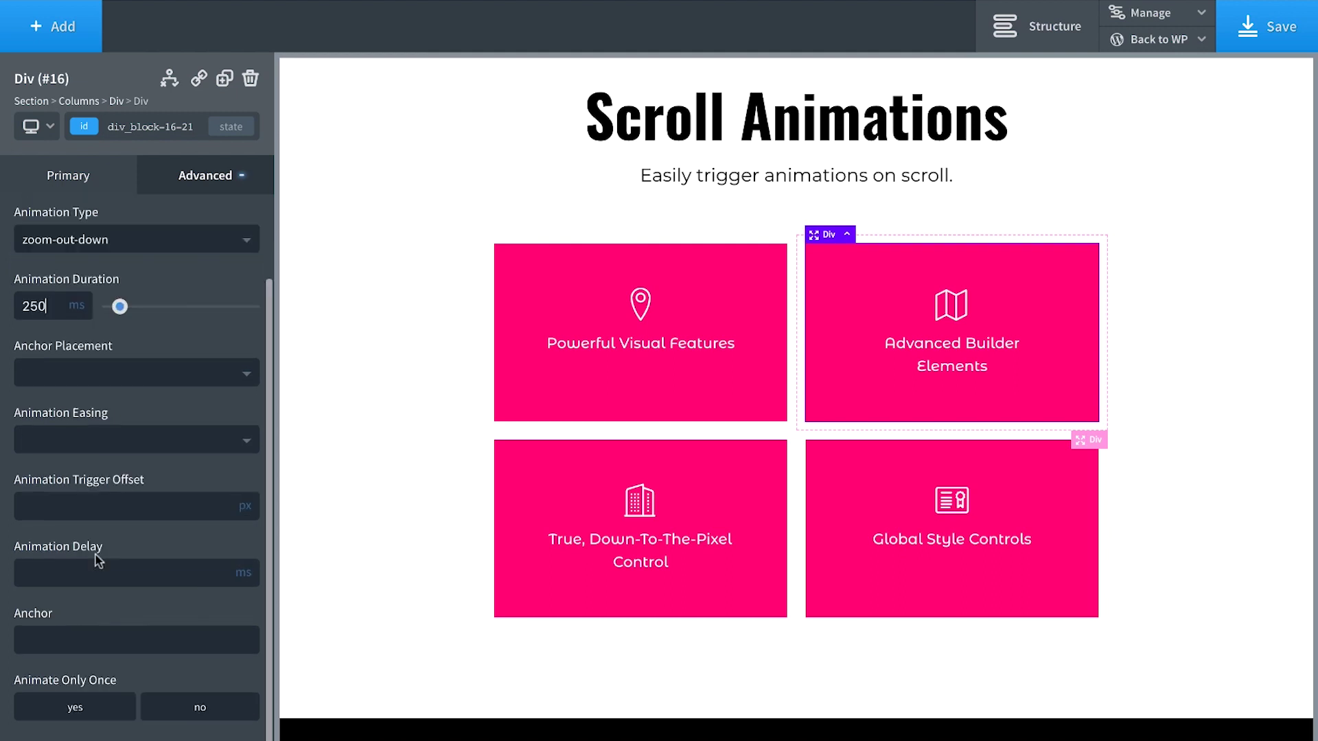
left_click(91, 569)
type("10")
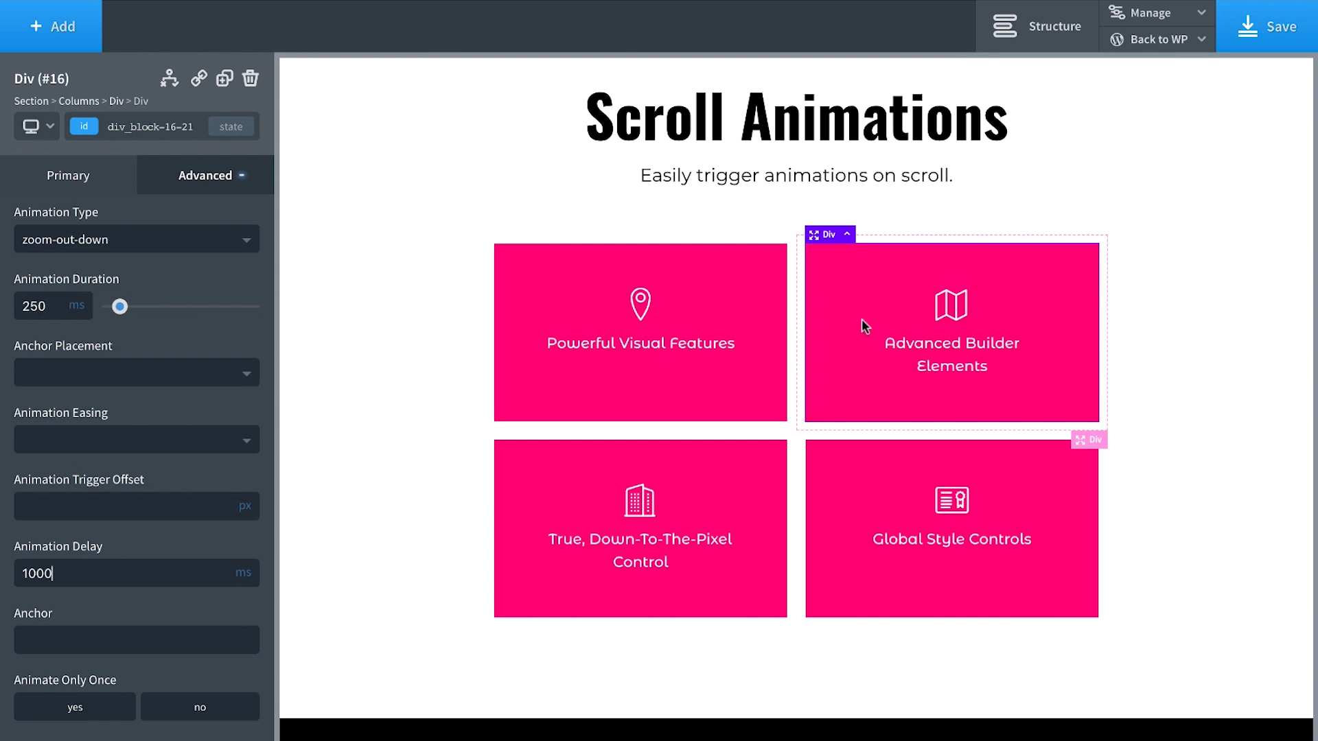
type("00")
left_click(76, 707)
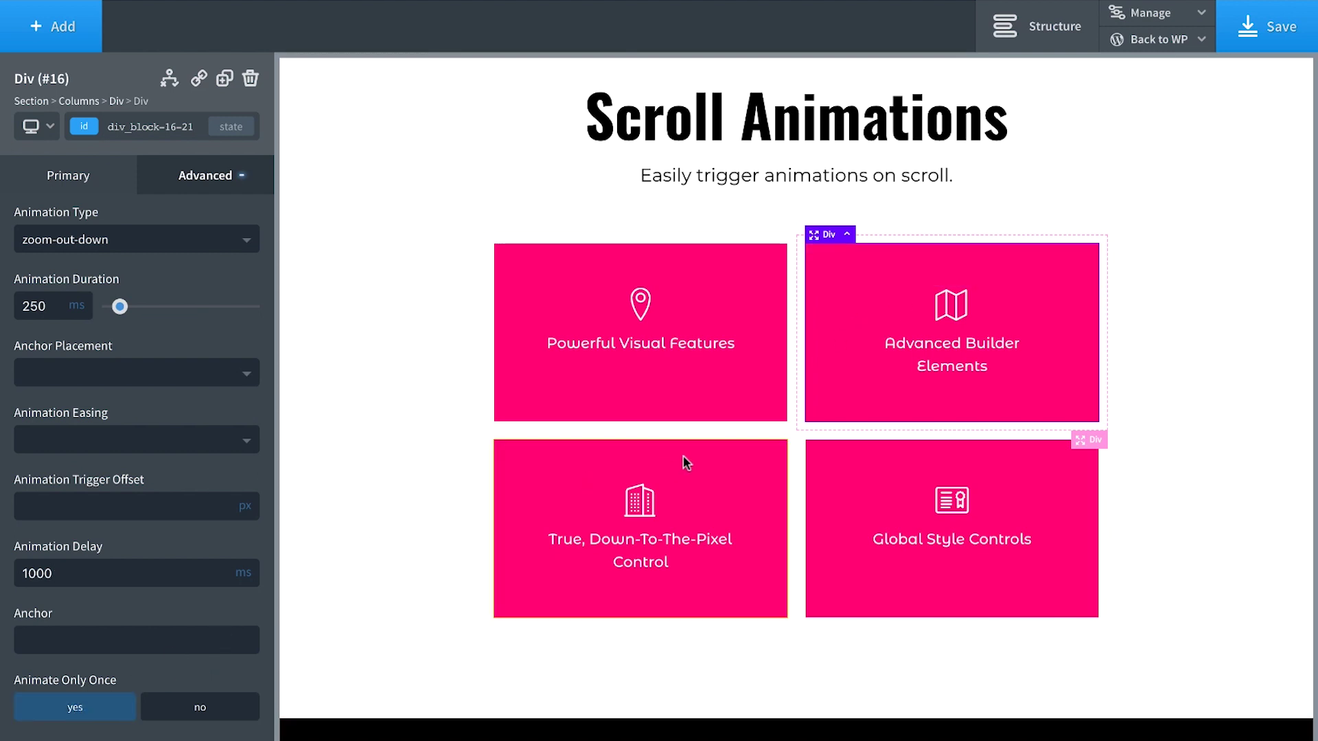
left_click(612, 458)
Step: Enable Animate On Scroll in the True, Down-To-The-Pixel Control card's Advanced Effects
left_click(205, 175)
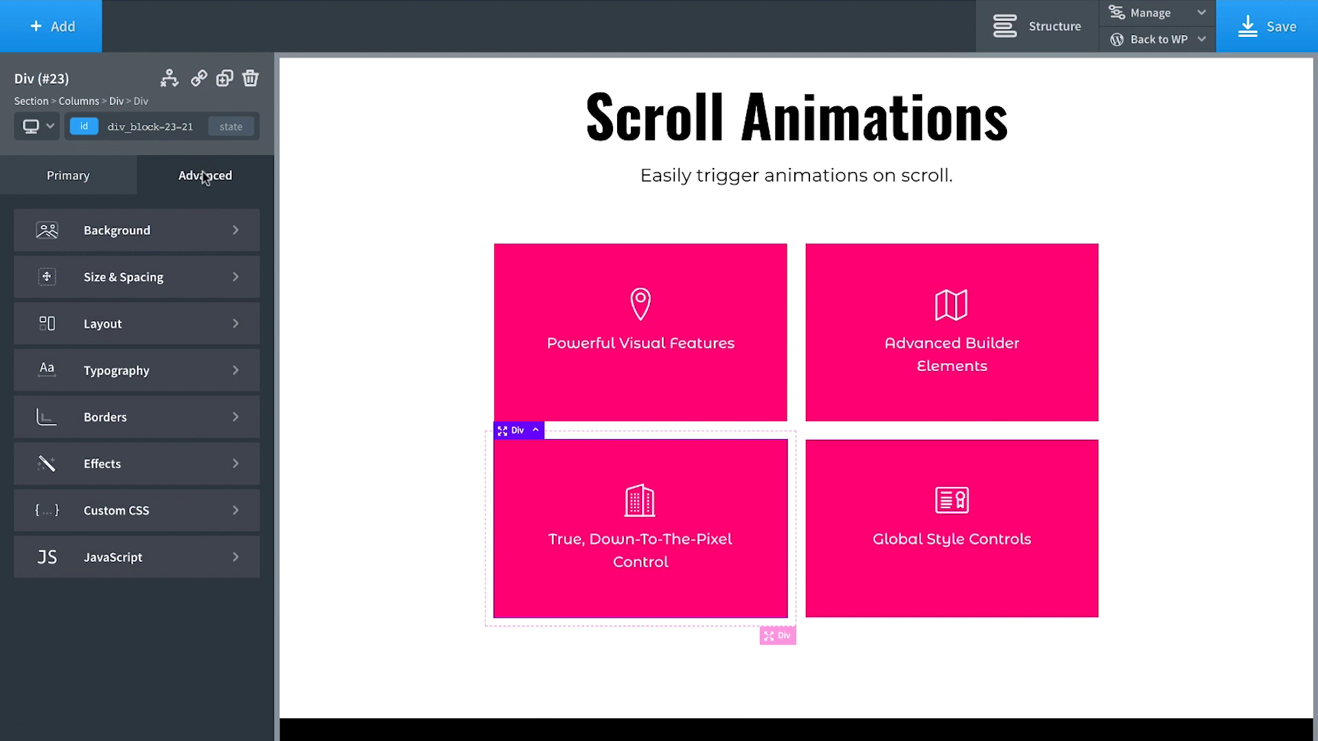
left_click(132, 470)
left_click(140, 271)
left_click(88, 267)
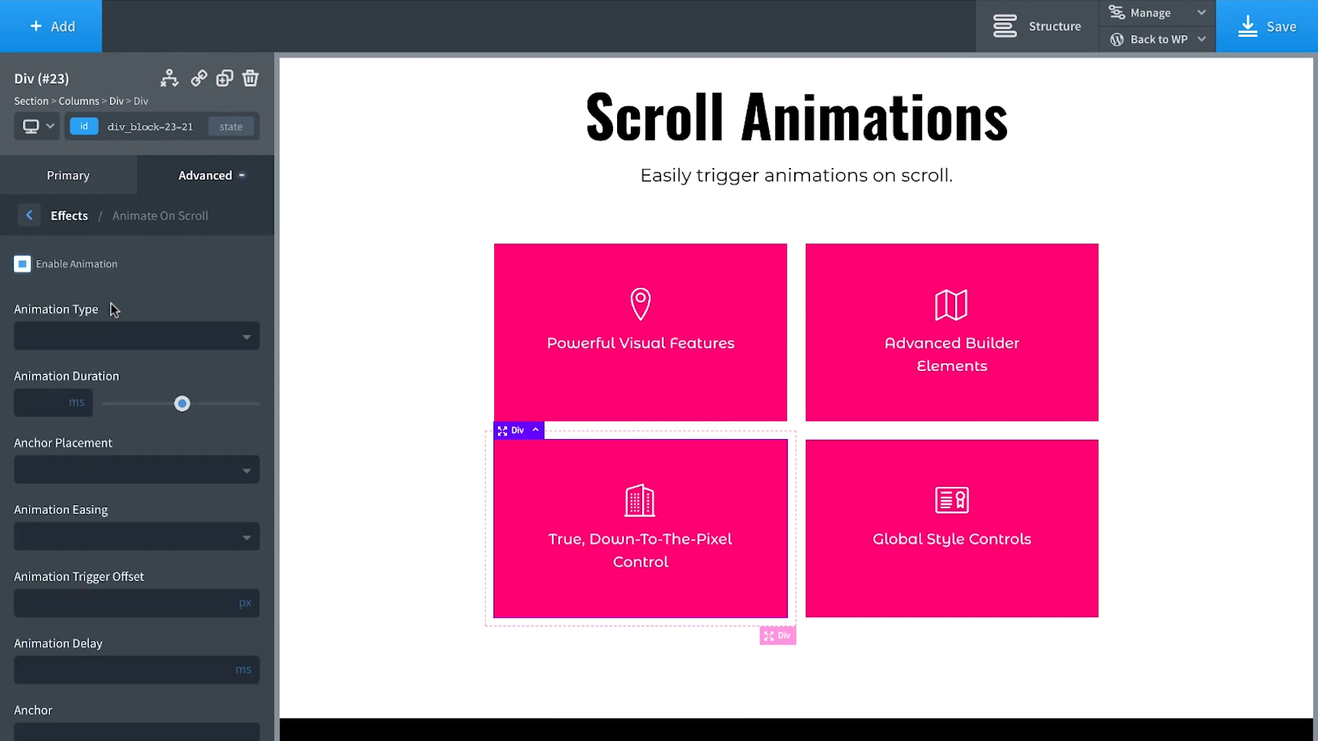
Step: Set the card's animation to zoom-out-down, 250 ms, 1250 ms delay, only once
left_click(111, 340)
scroll(126, 547, "down", 5)
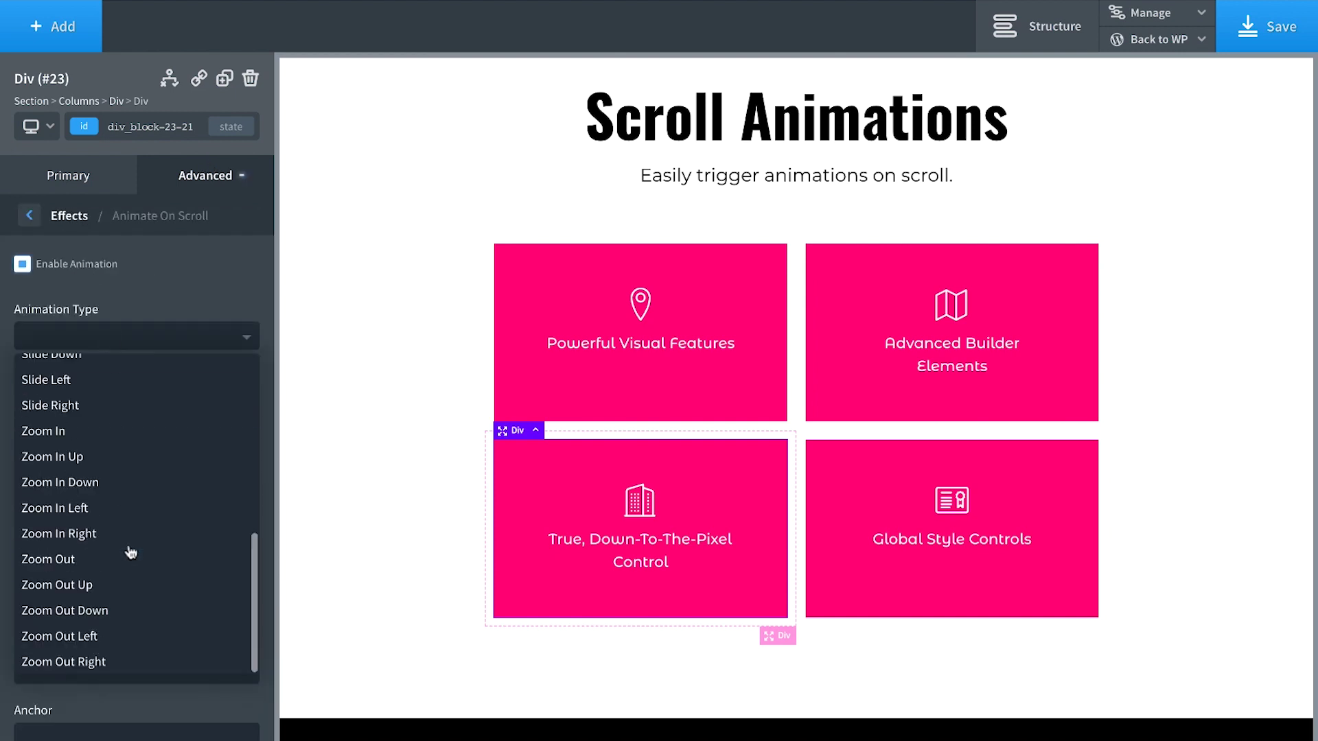
left_click(105, 610)
left_click(45, 403)
type("250")
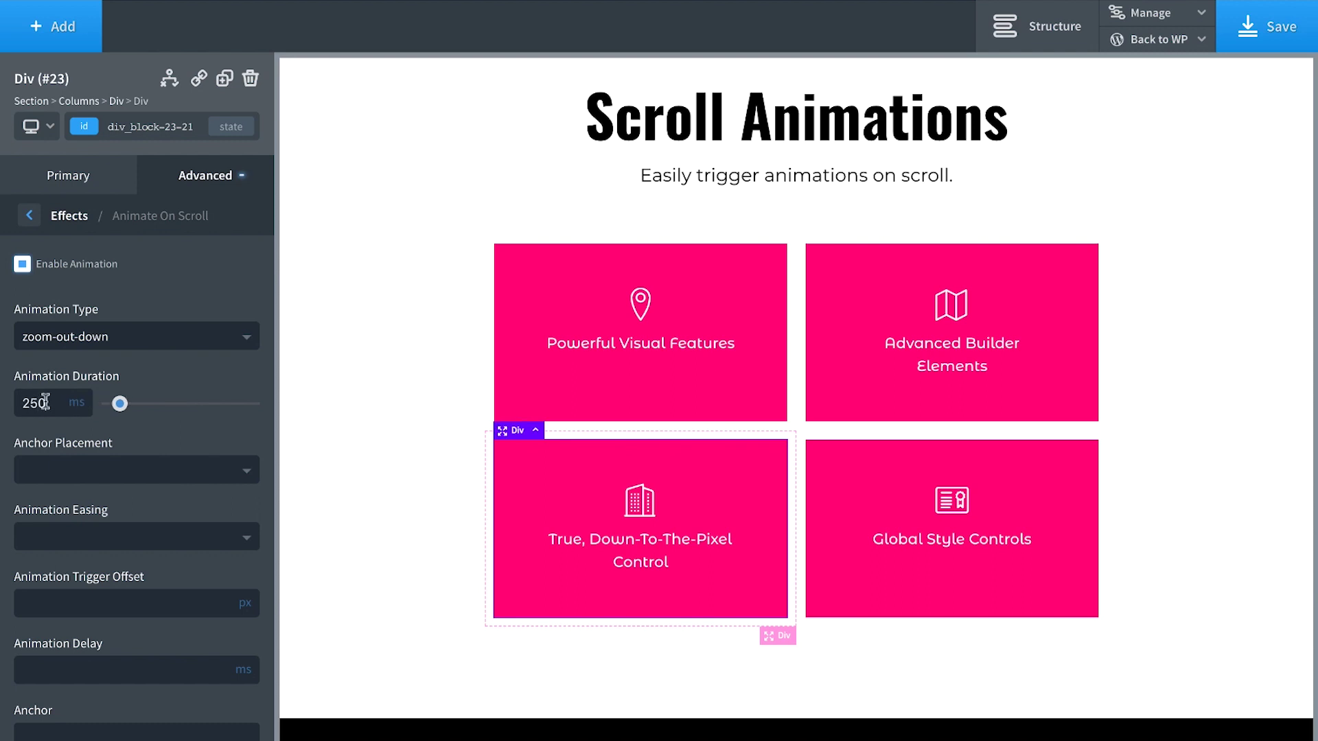
scroll(131, 497, "down", 2)
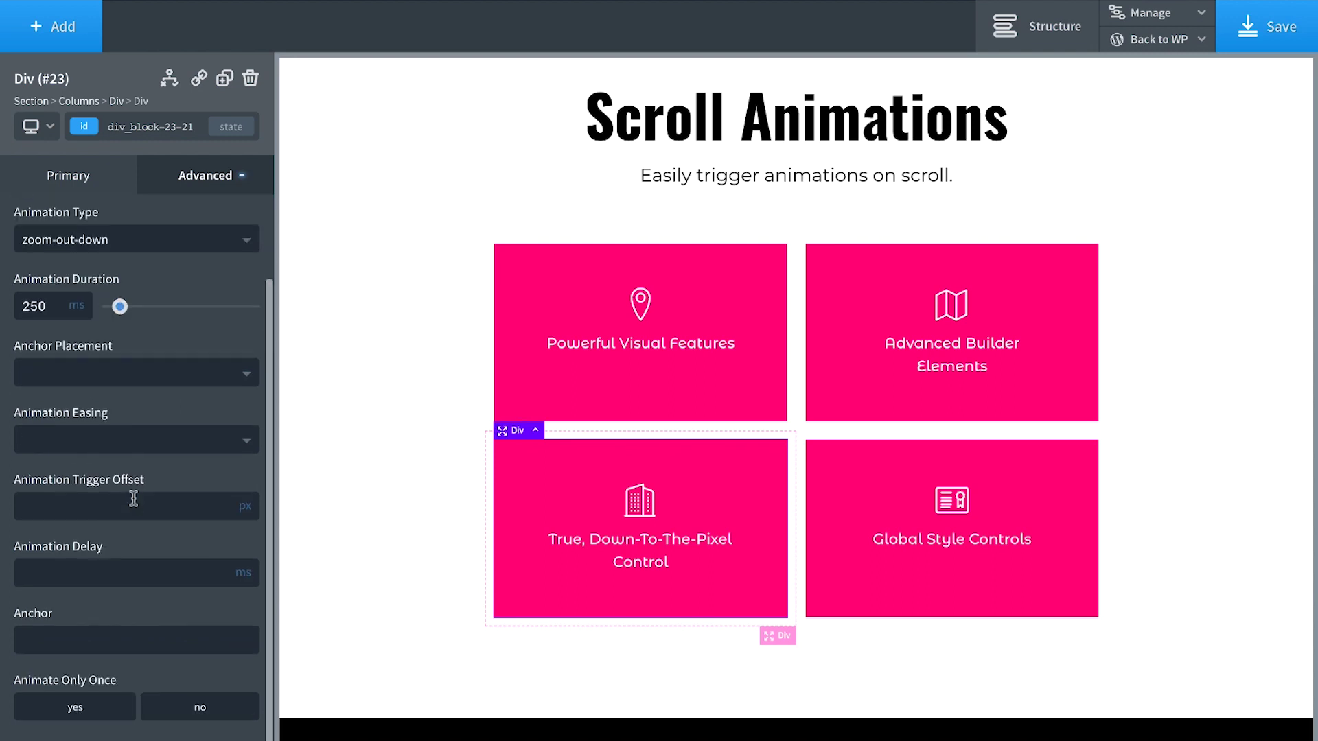
left_click(89, 562)
type("1250")
left_click(116, 716)
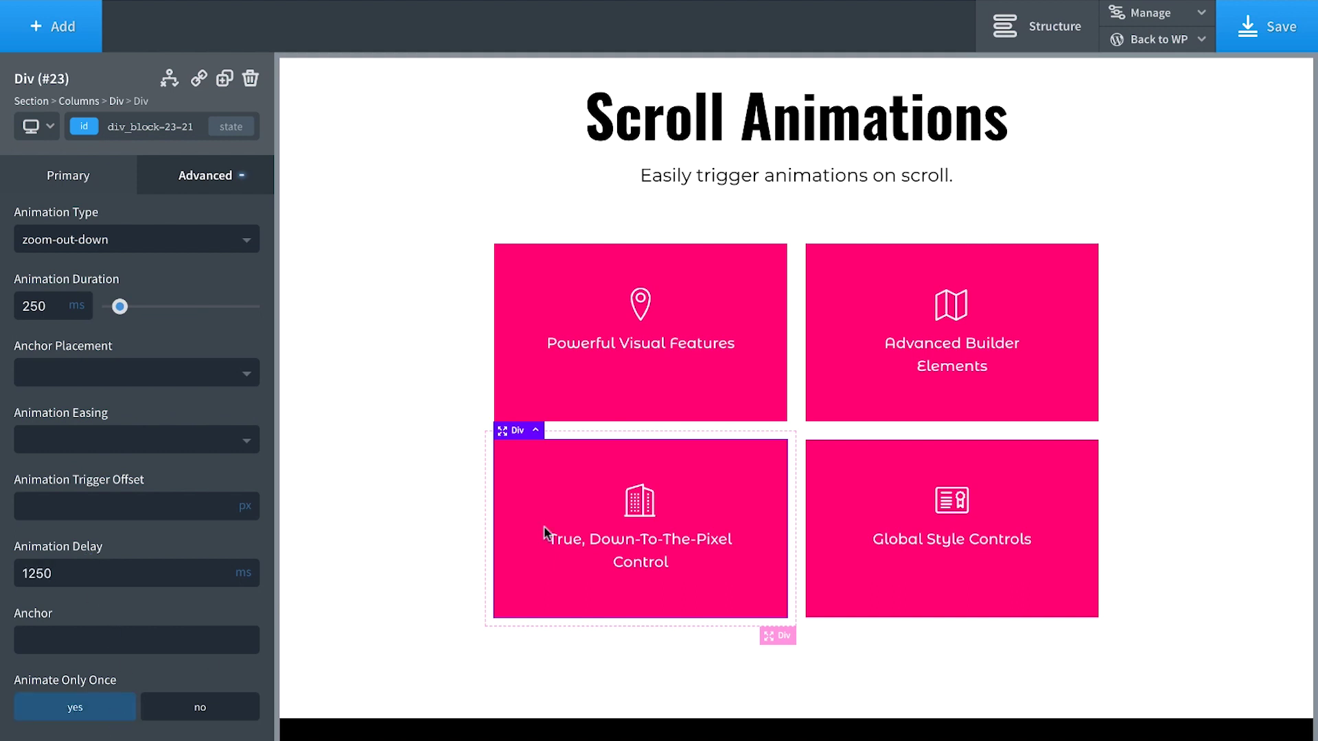
left_click(879, 472)
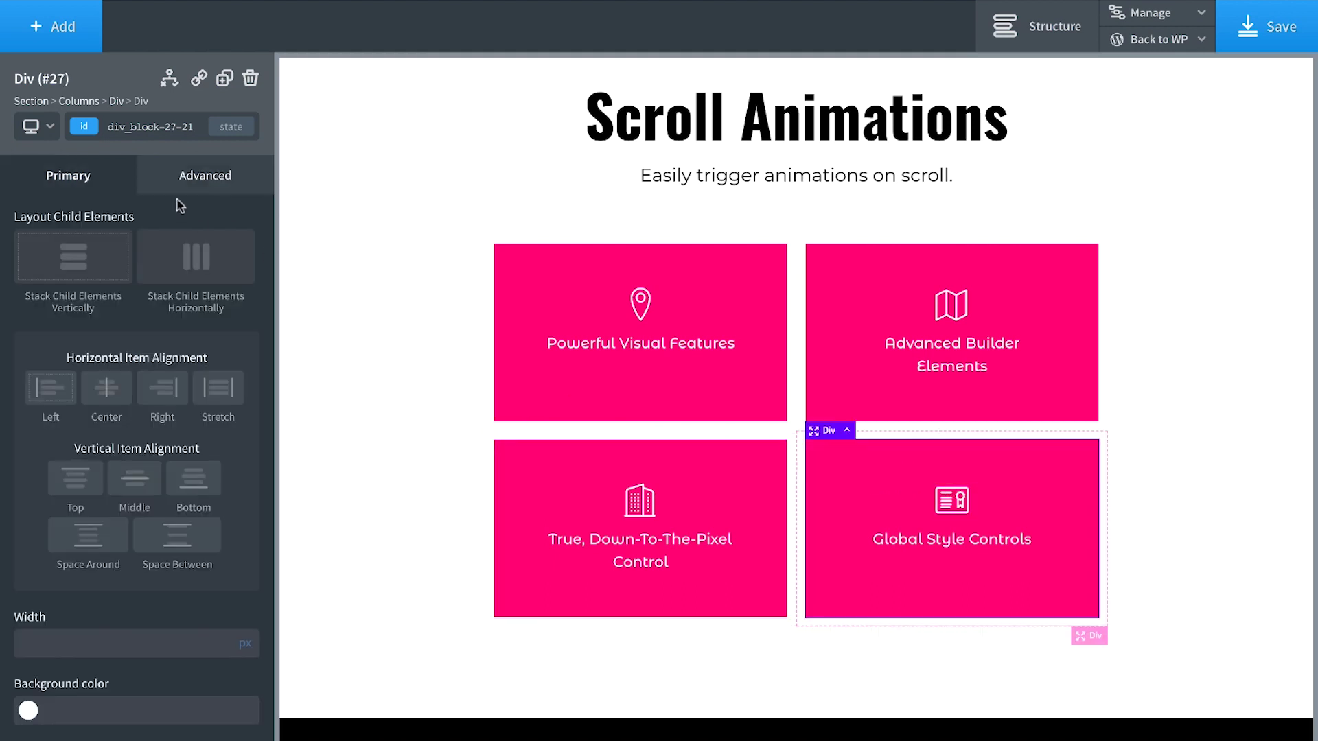
Step: Enable Animate On Scroll in the Global Style Controls card's Advanced Effects
left_click(185, 177)
left_click(141, 462)
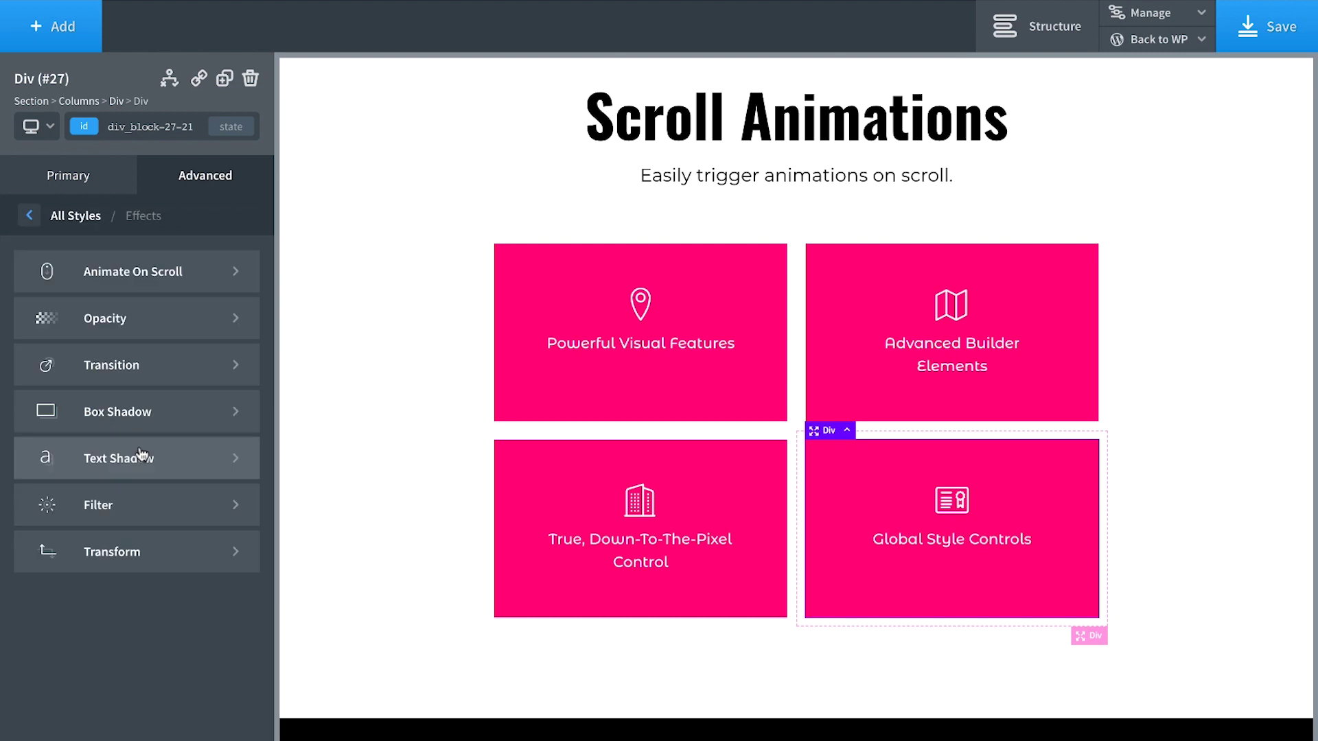
left_click(149, 273)
left_click(88, 266)
Step: Set the card's animation to zoom-out-down, 250 ms, 1250 ms delay, only once
left_click(90, 338)
scroll(96, 556, "down", 5)
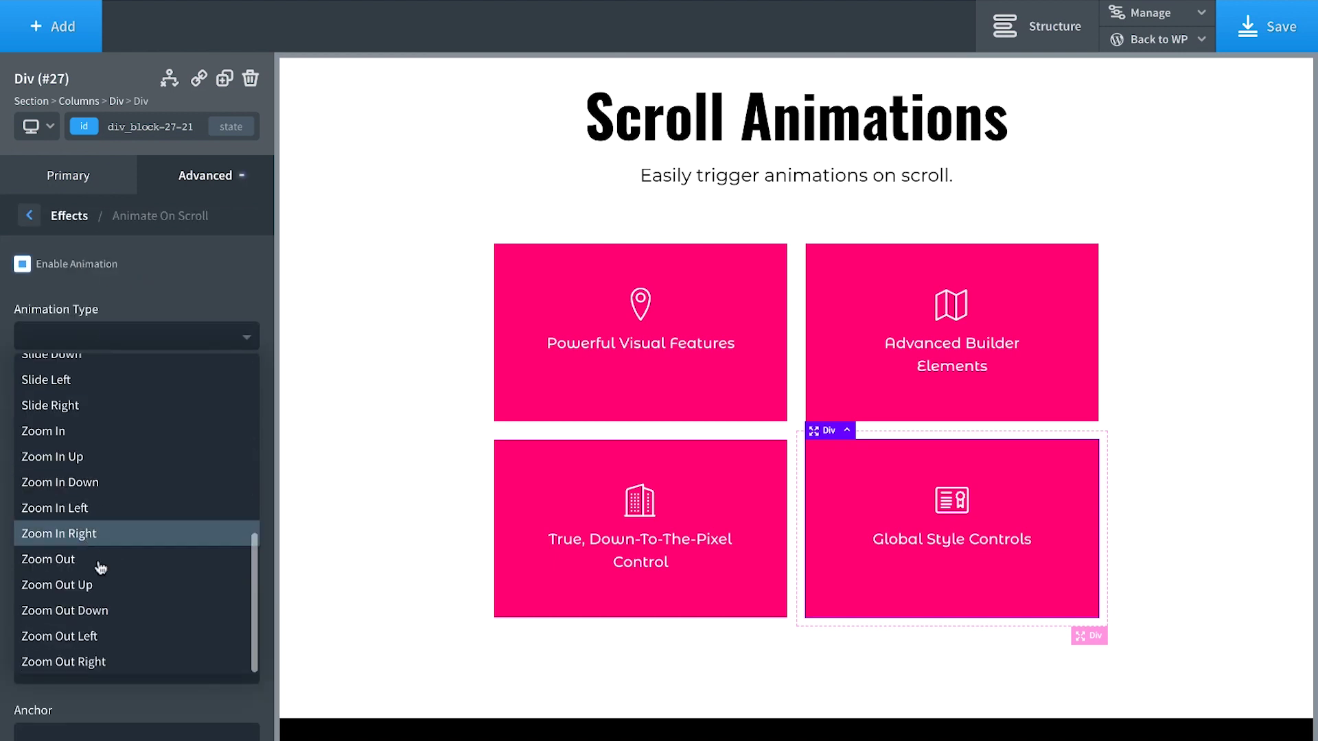
left_click(103, 609)
left_click(38, 396)
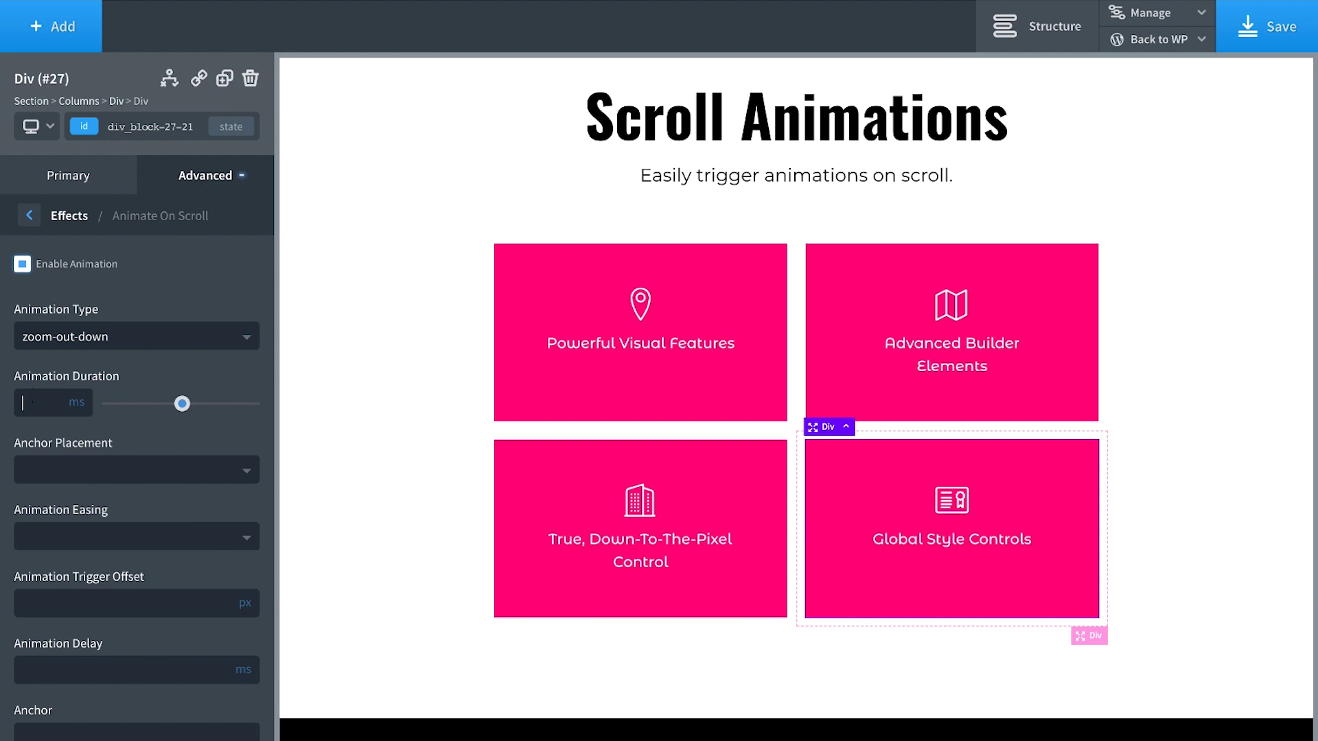
type("250")
scroll(118, 480, "down", 2)
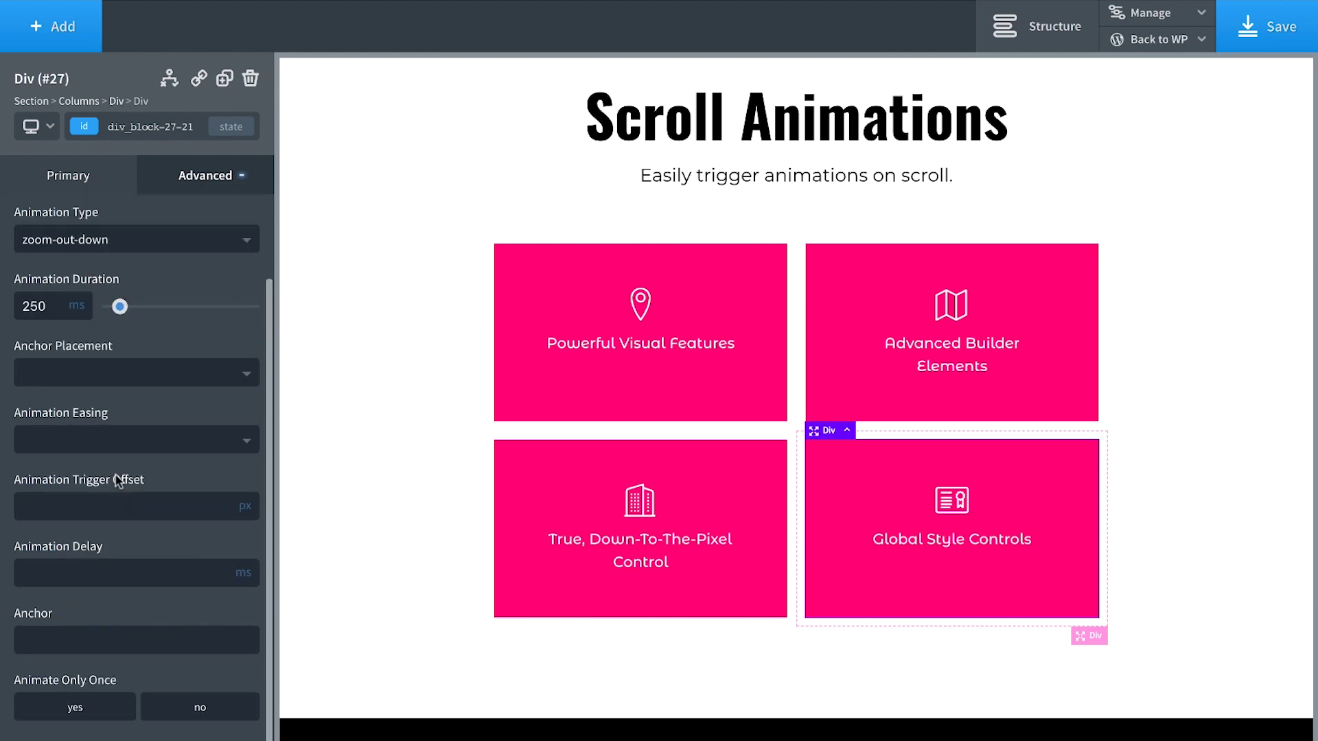
left_click(107, 575)
type("1250")
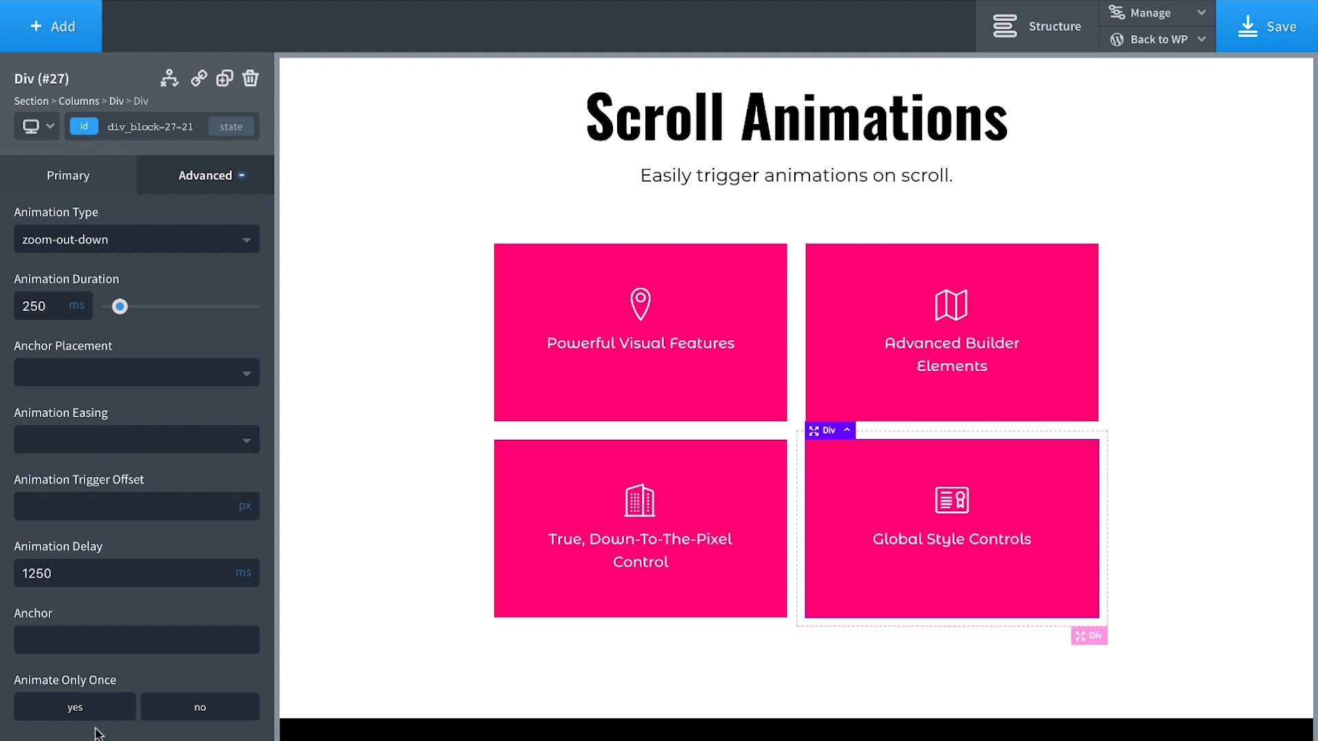
left_click(74, 707)
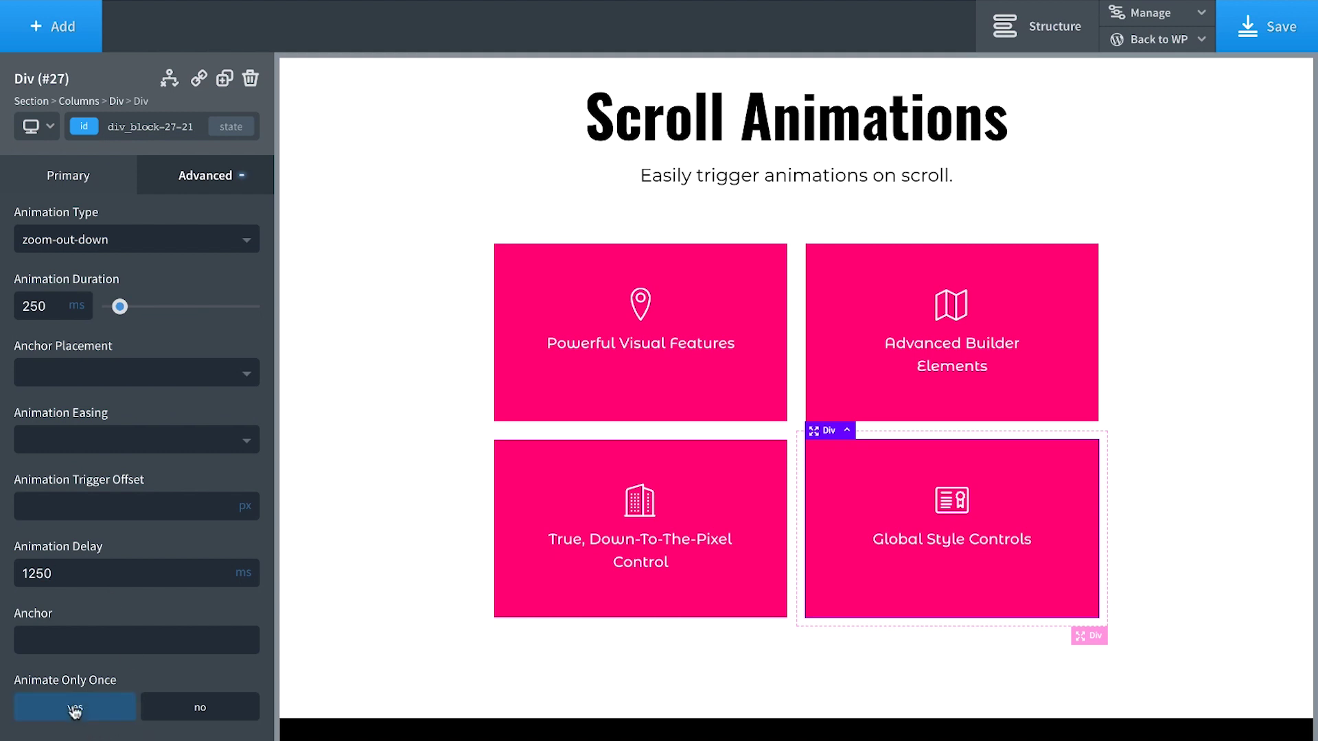
scroll(808, 294, "up", 1)
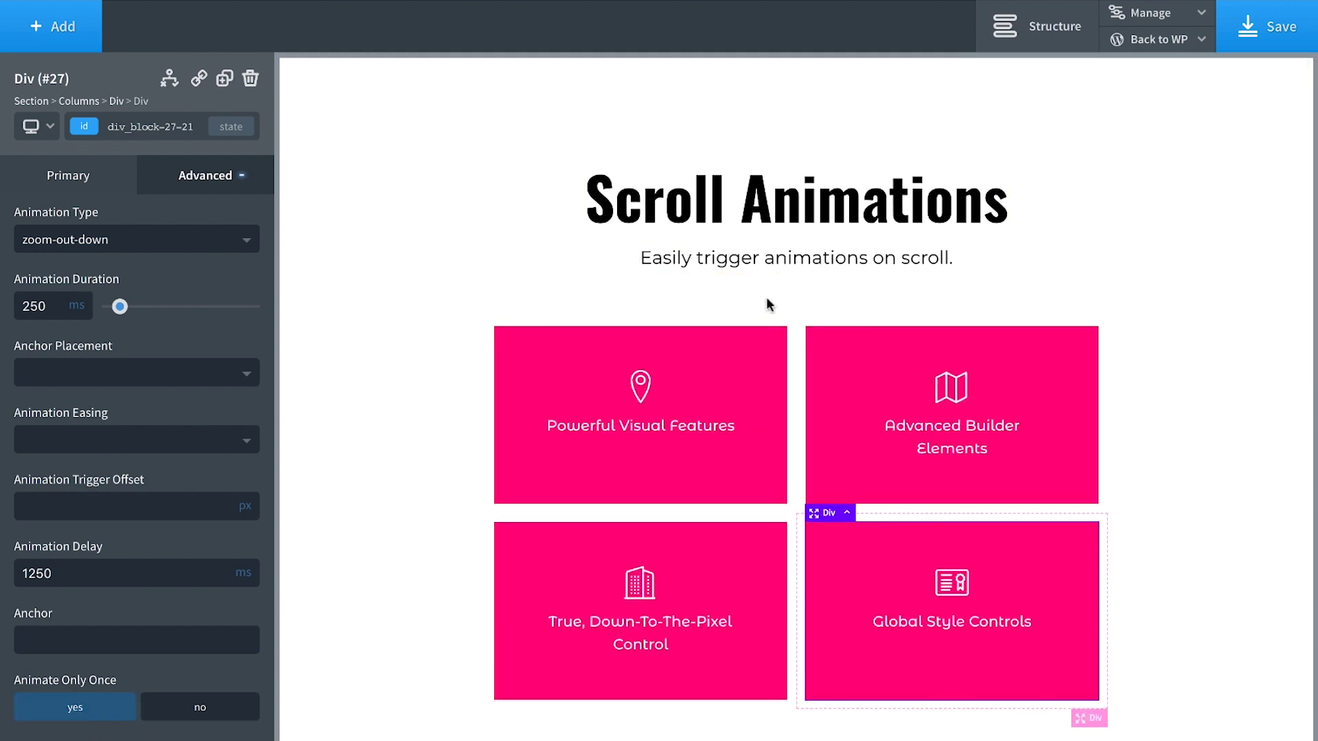
Step: Save the page, open the WordPress admin in a new tab, then close it
left_click(1284, 28)
mouse_move(1159, 49)
right_click(1138, 72)
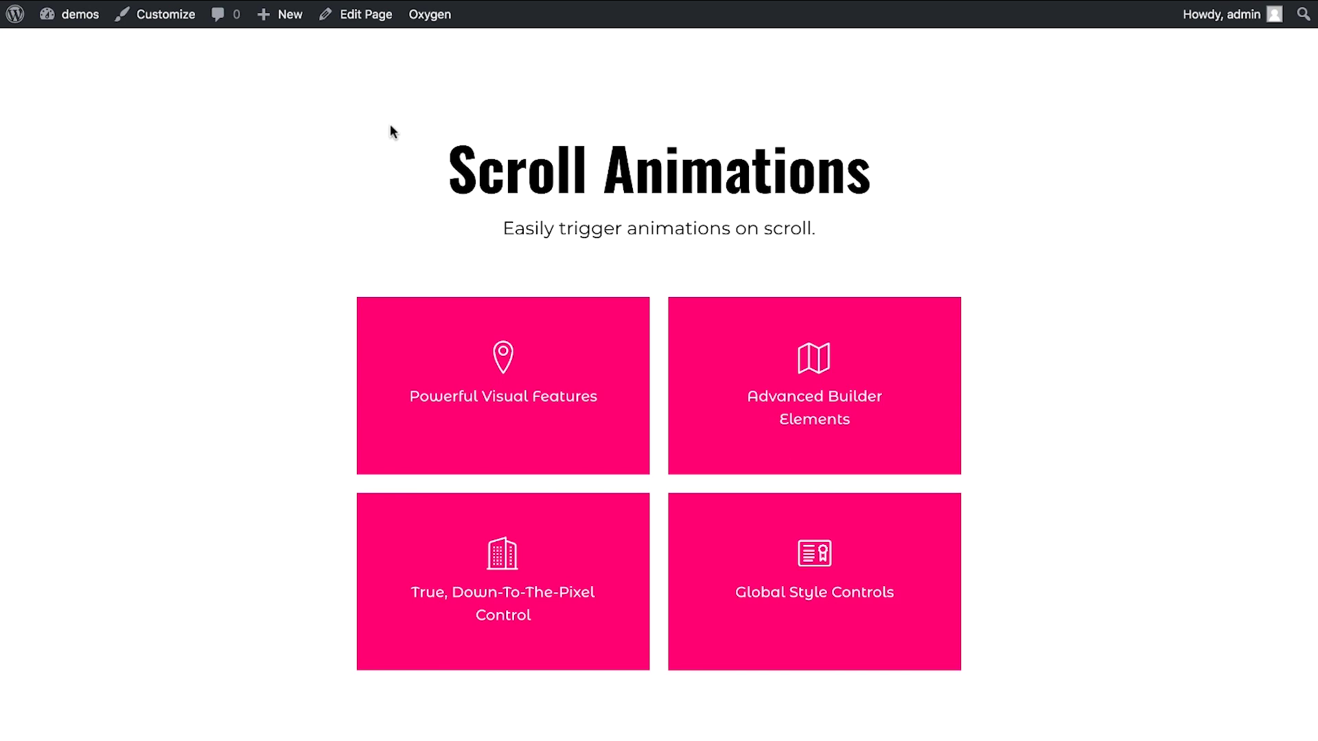
key("super+w")
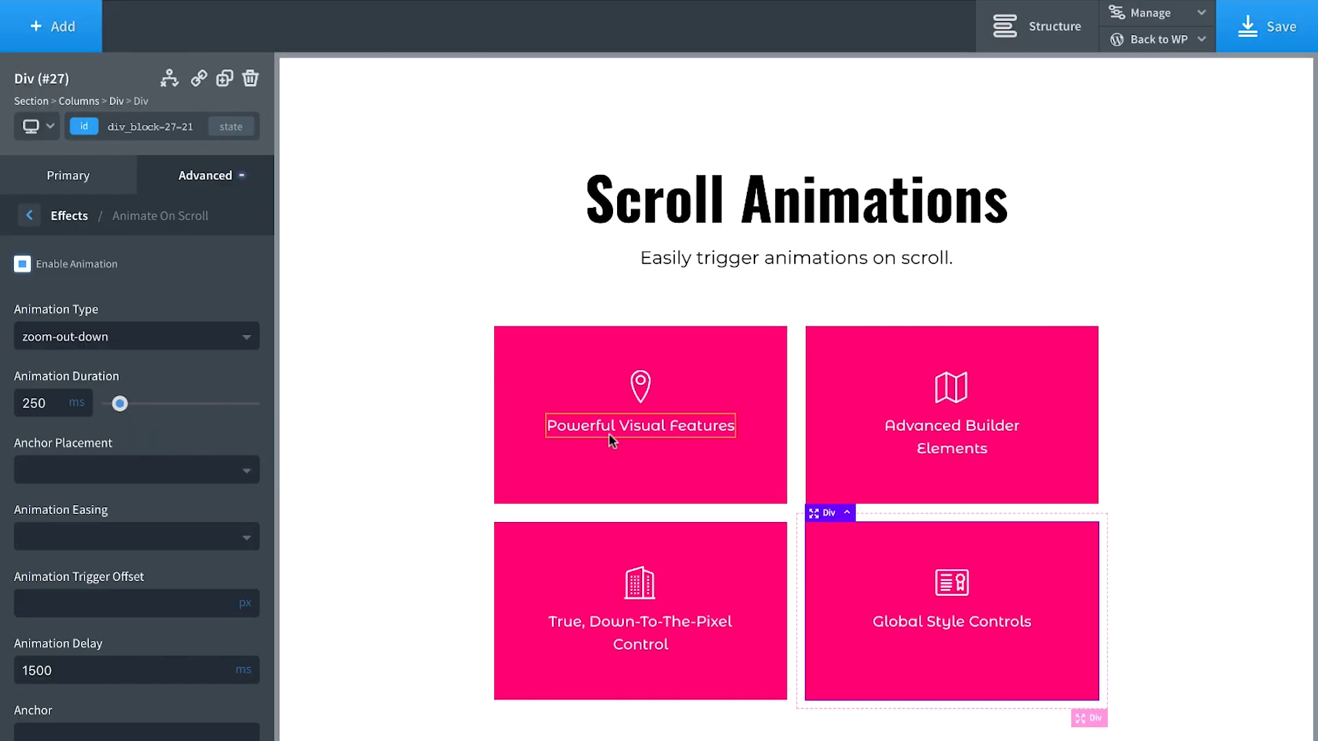
scroll(610, 435, "down", 10)
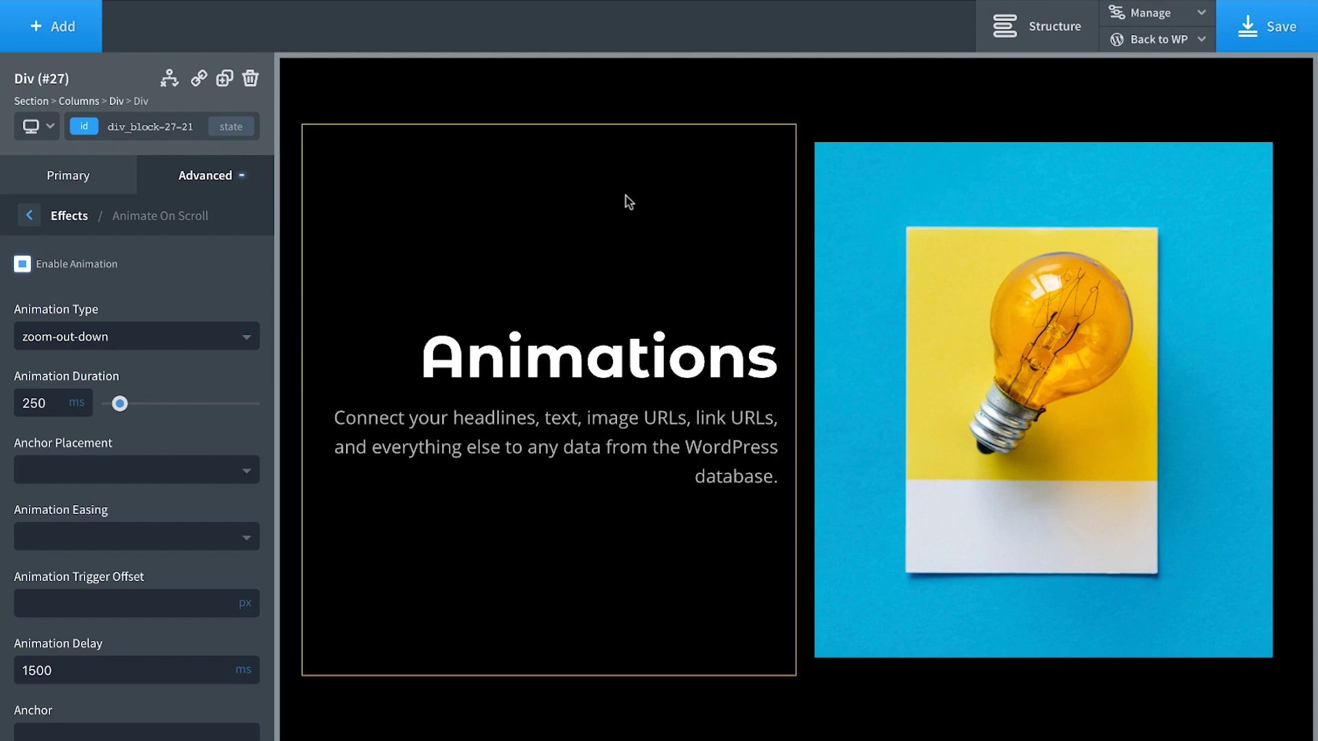
Step: Give the Animations text column a slide-right scroll animation of 500 ms, playing only once
left_click(622, 224)
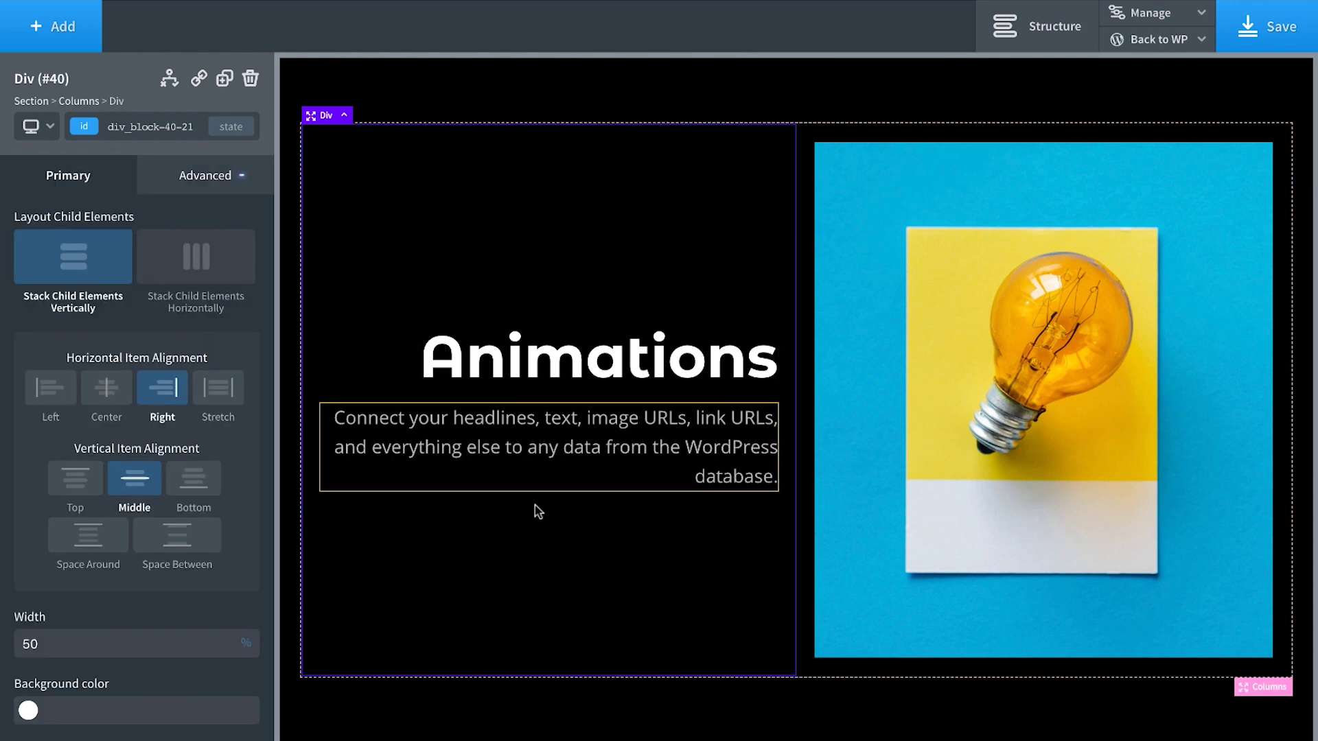
left_click(224, 185)
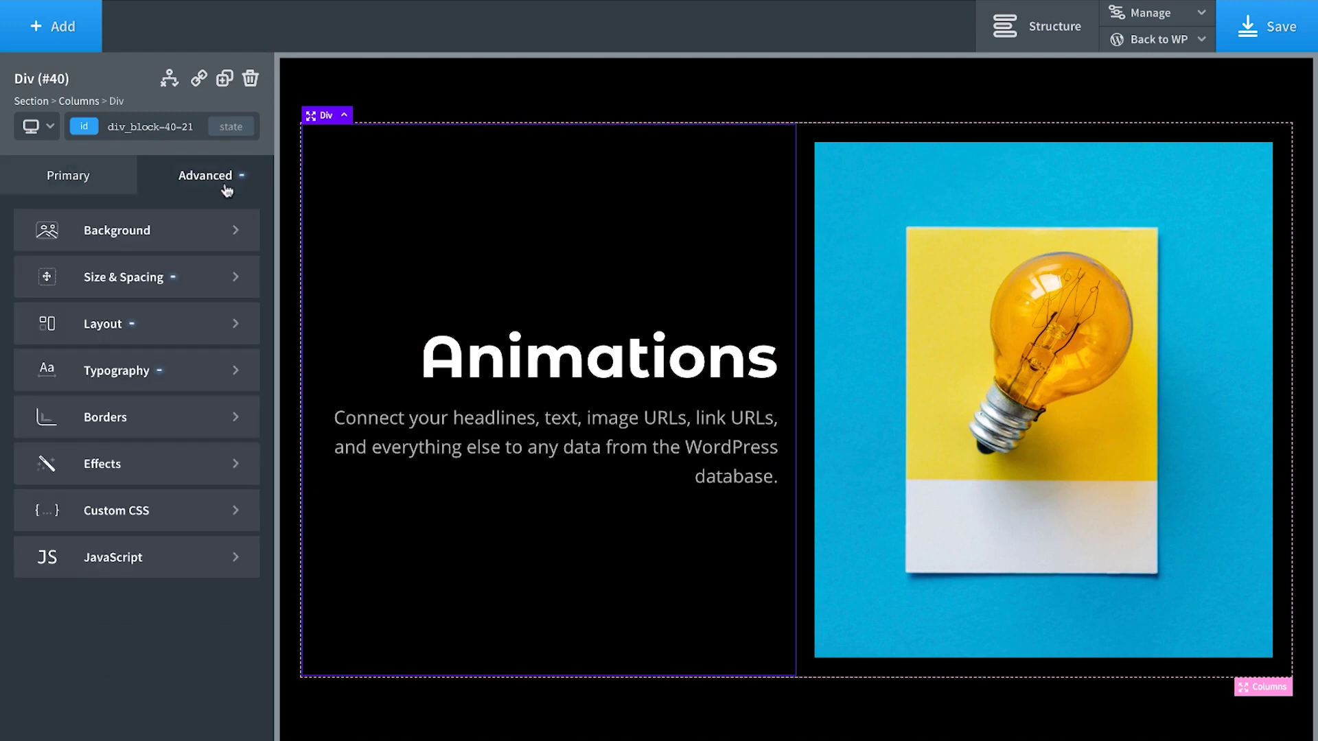
left_click(143, 463)
left_click(168, 272)
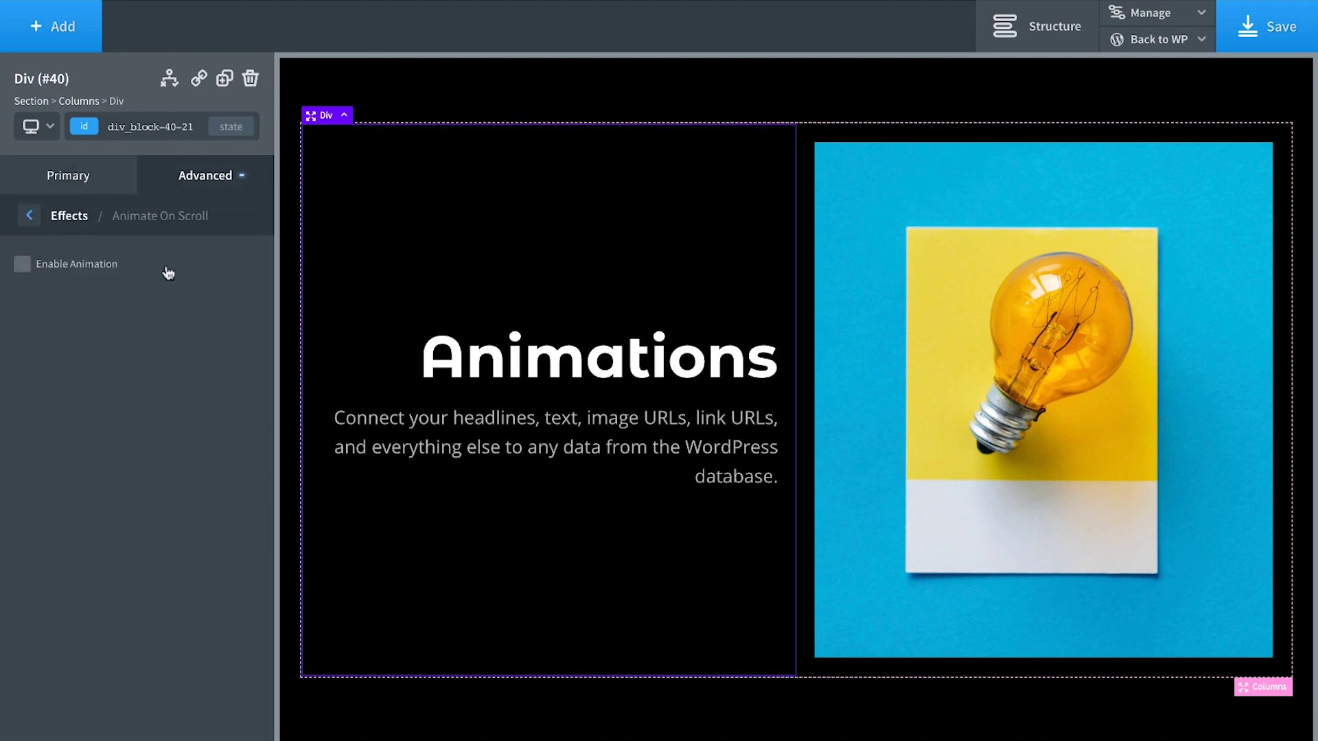
left_click(74, 265)
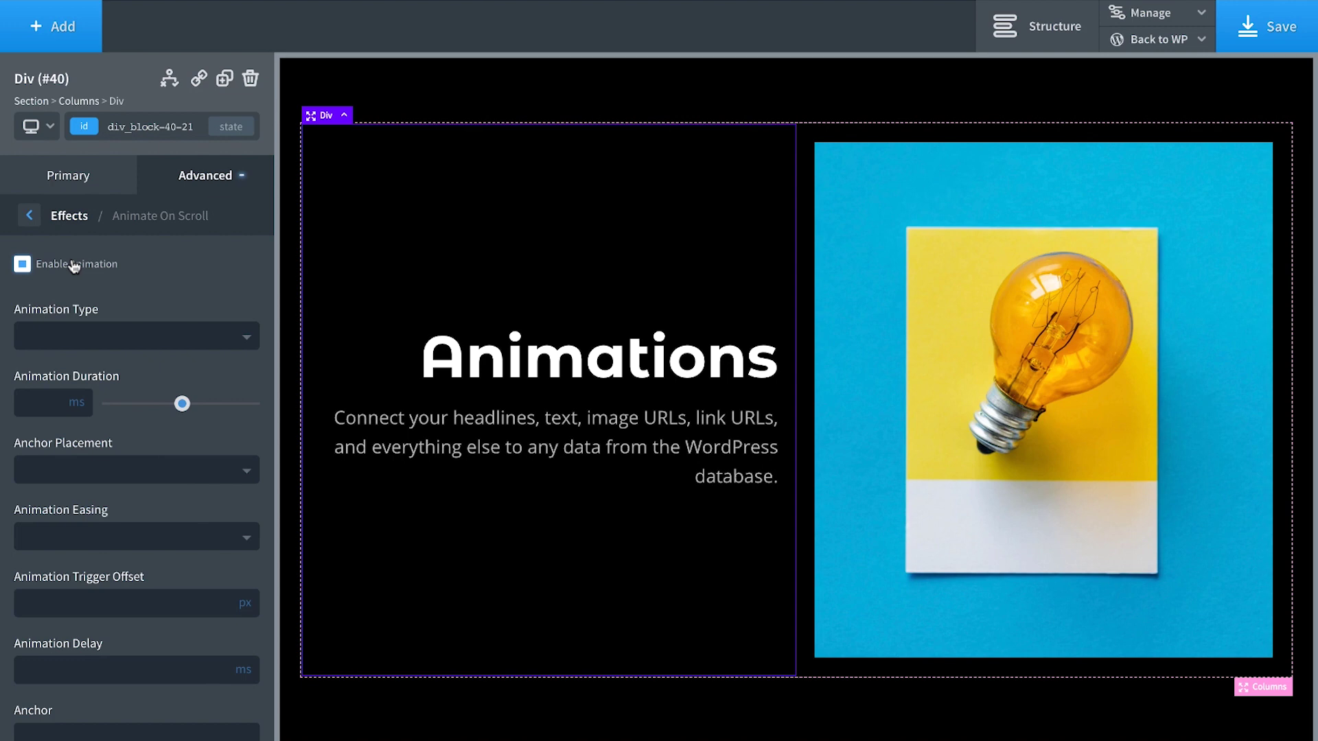
left_click(112, 341)
scroll(139, 530, "down", 5)
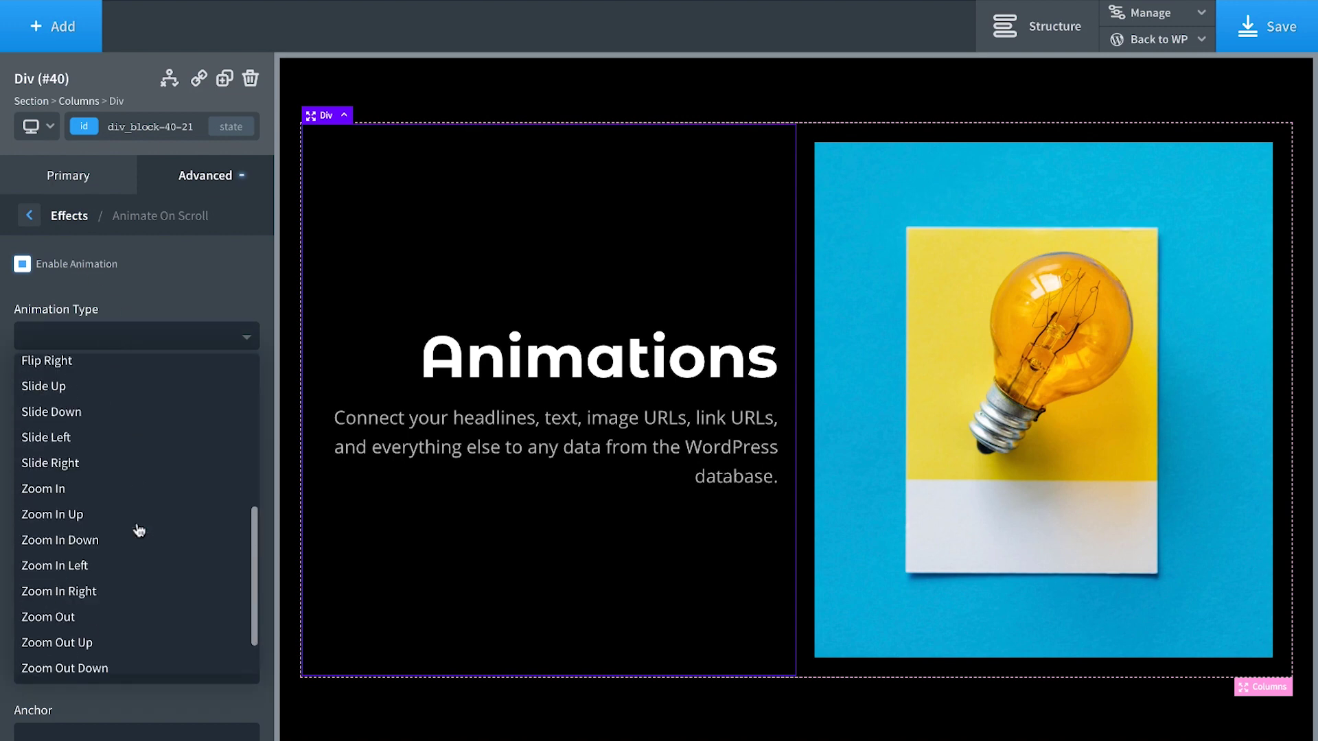
left_click(90, 463)
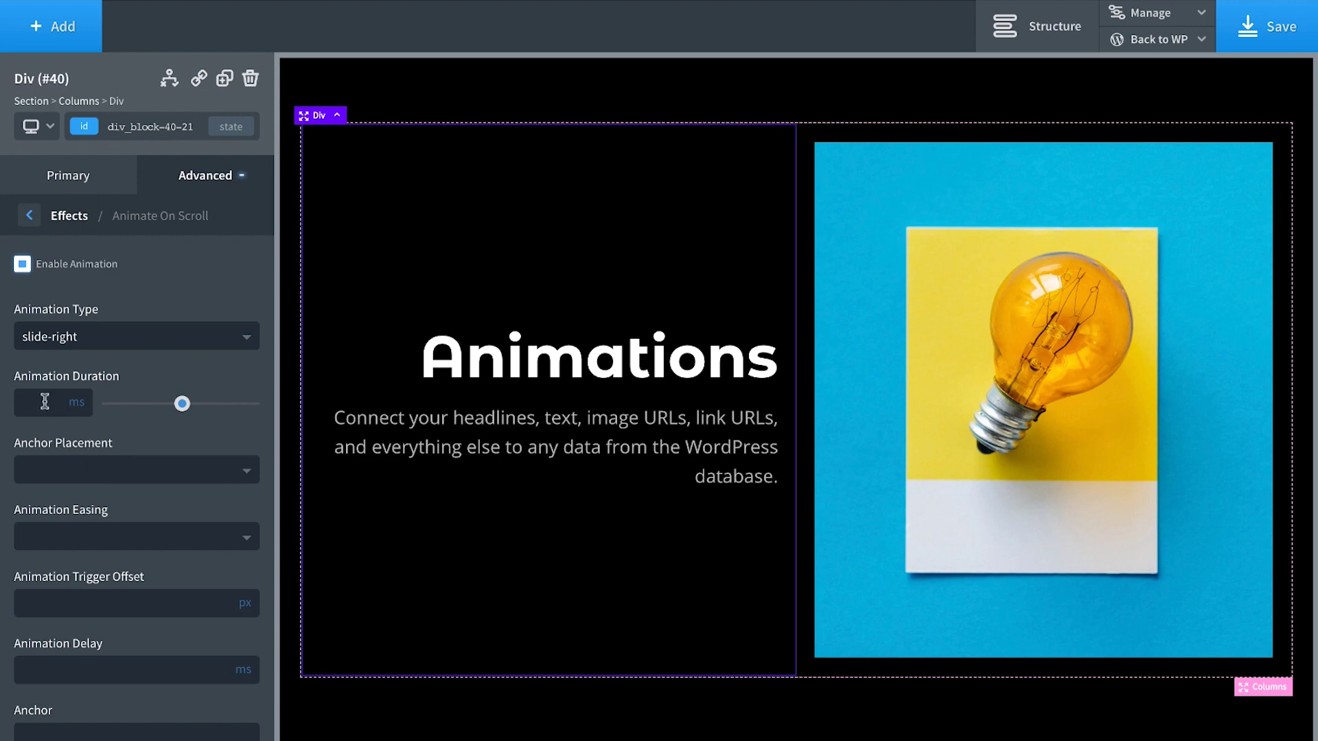
type("500")
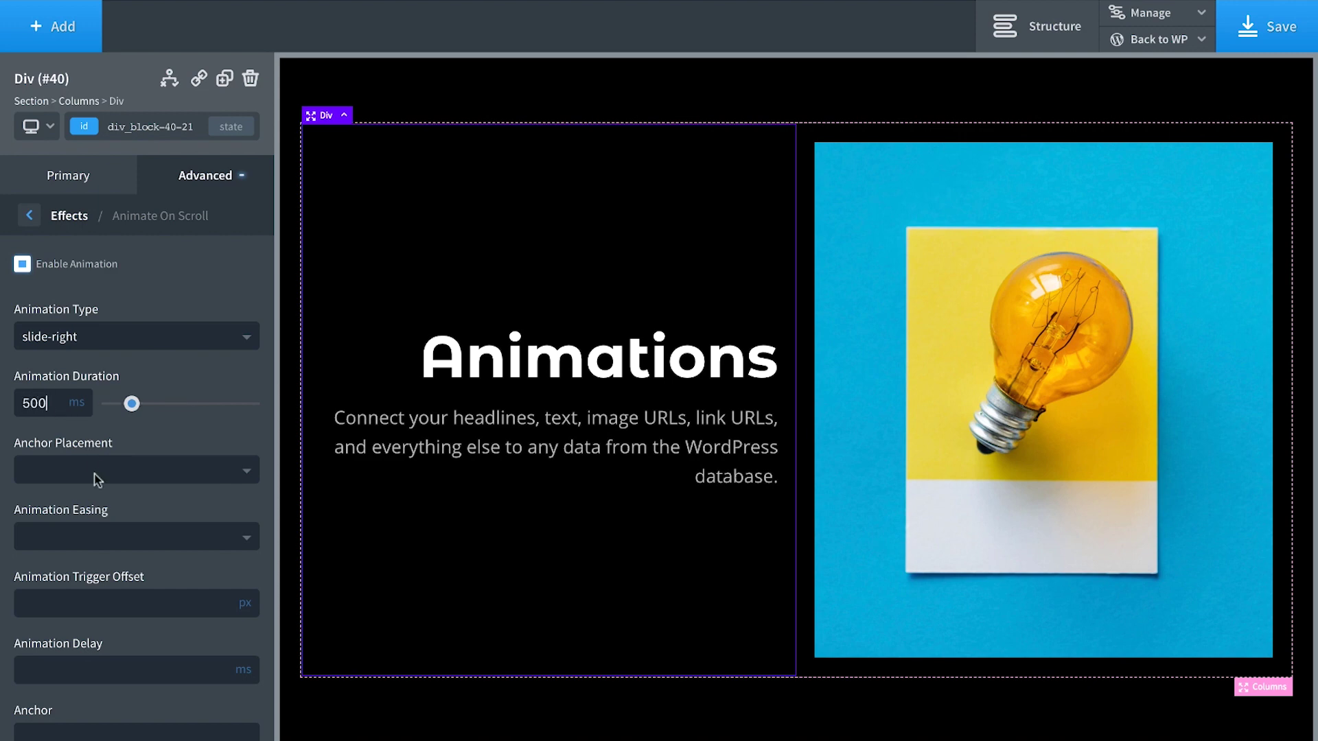
scroll(118, 524, "down", 2)
left_click(79, 708)
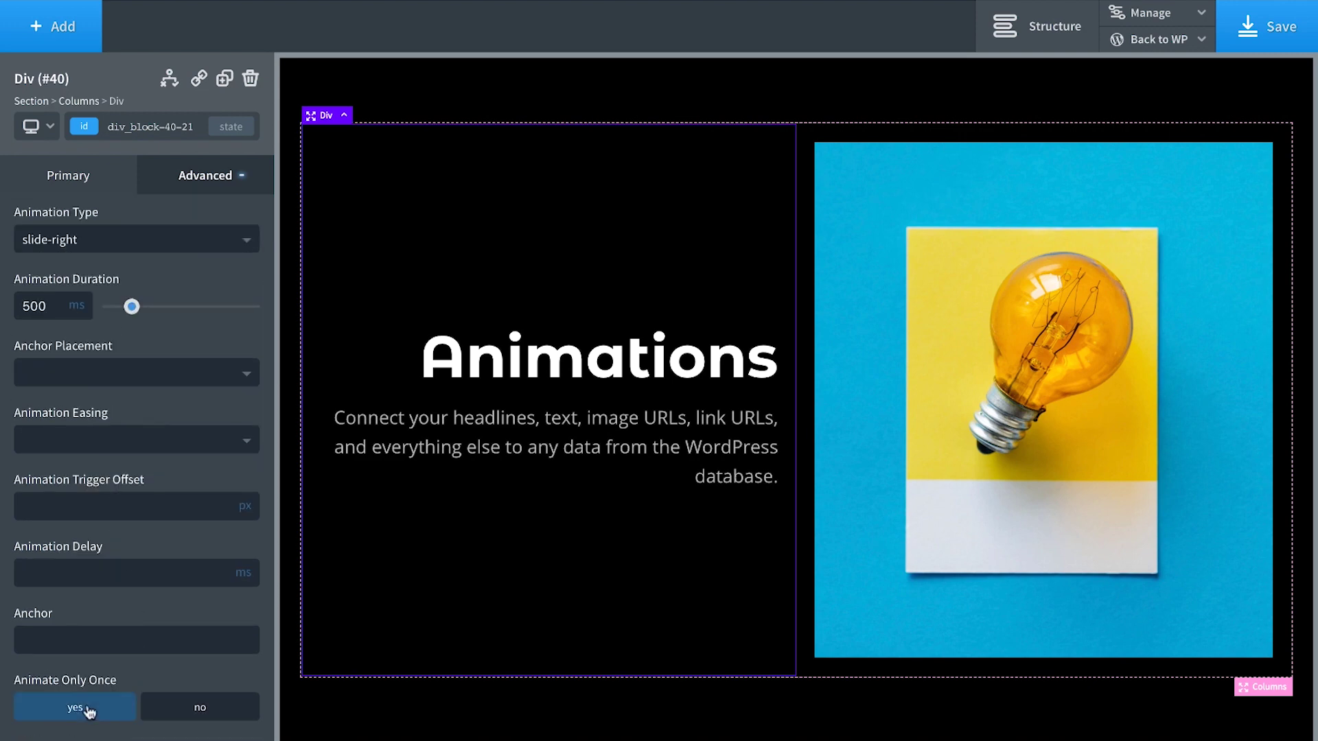
Step: Give the lightbulb image column a Flip Left animation: 500 ms, 250 ms delay, only once
left_click(857, 135)
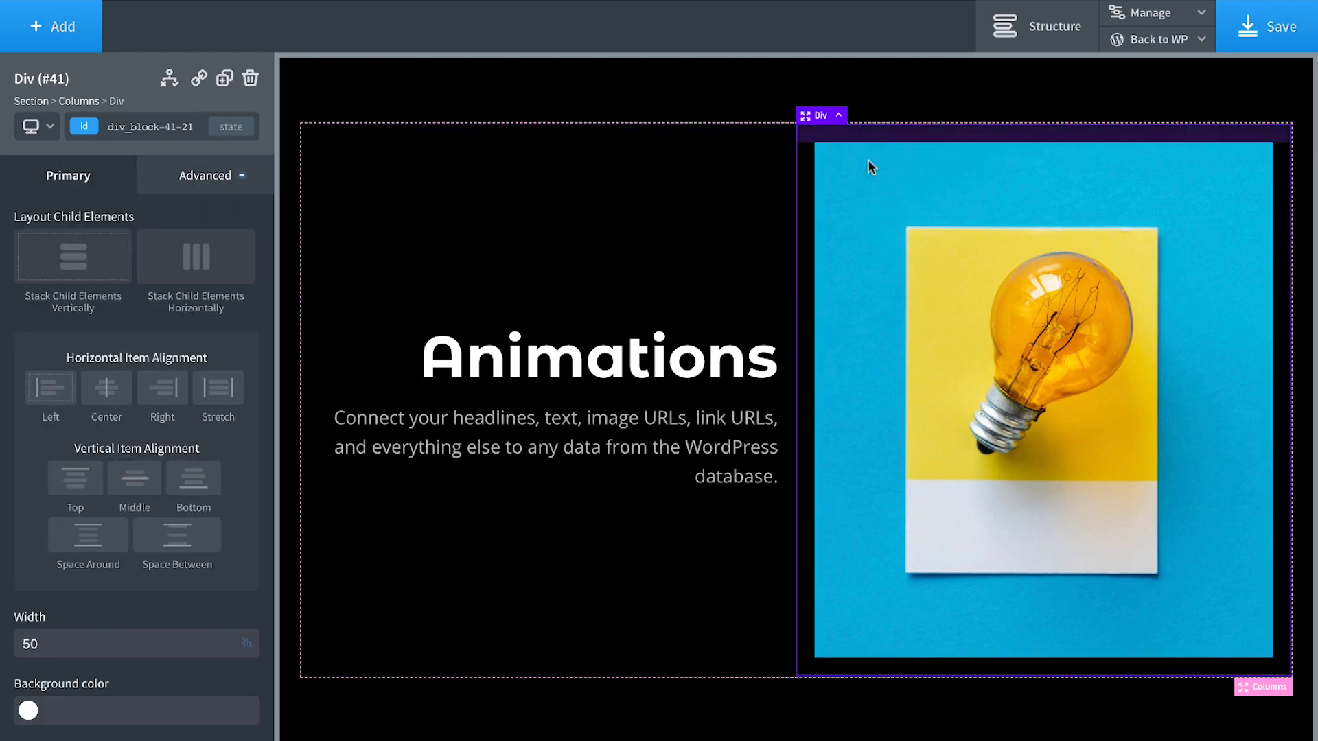
left_click(218, 182)
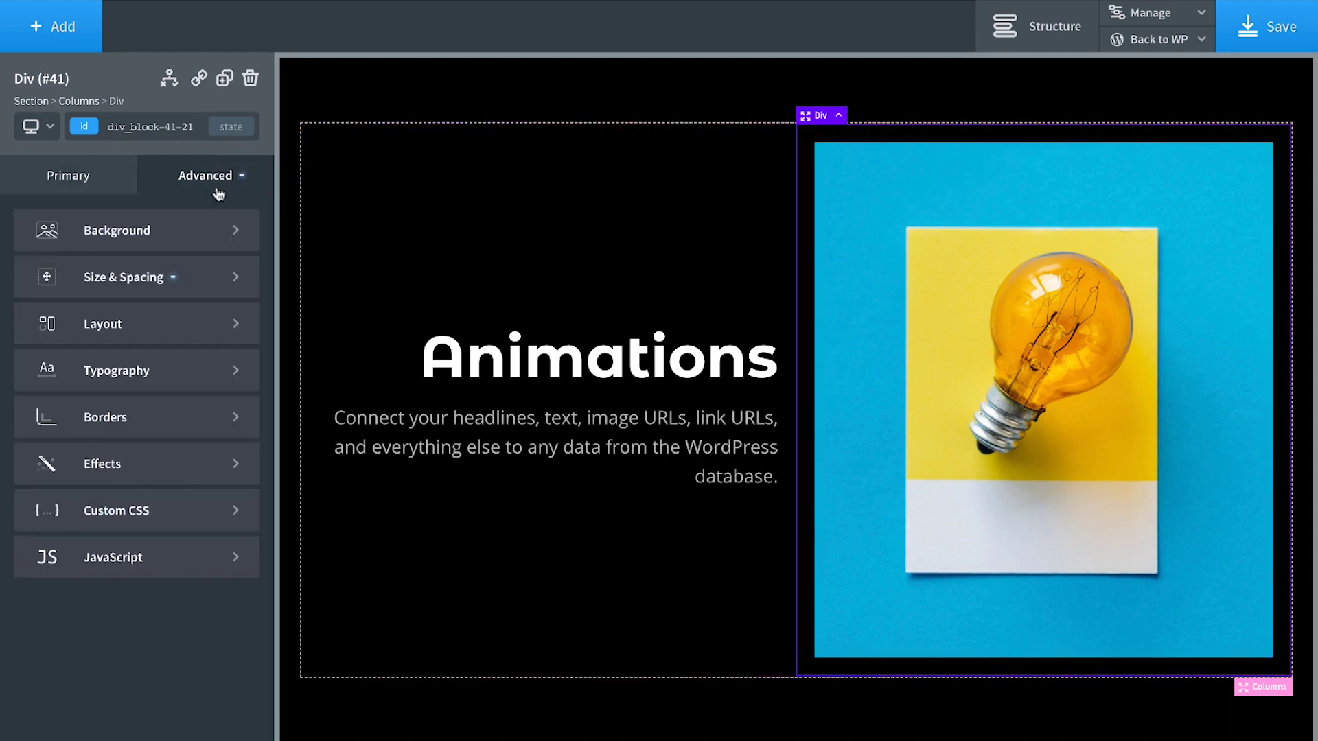
left_click(143, 465)
left_click(183, 278)
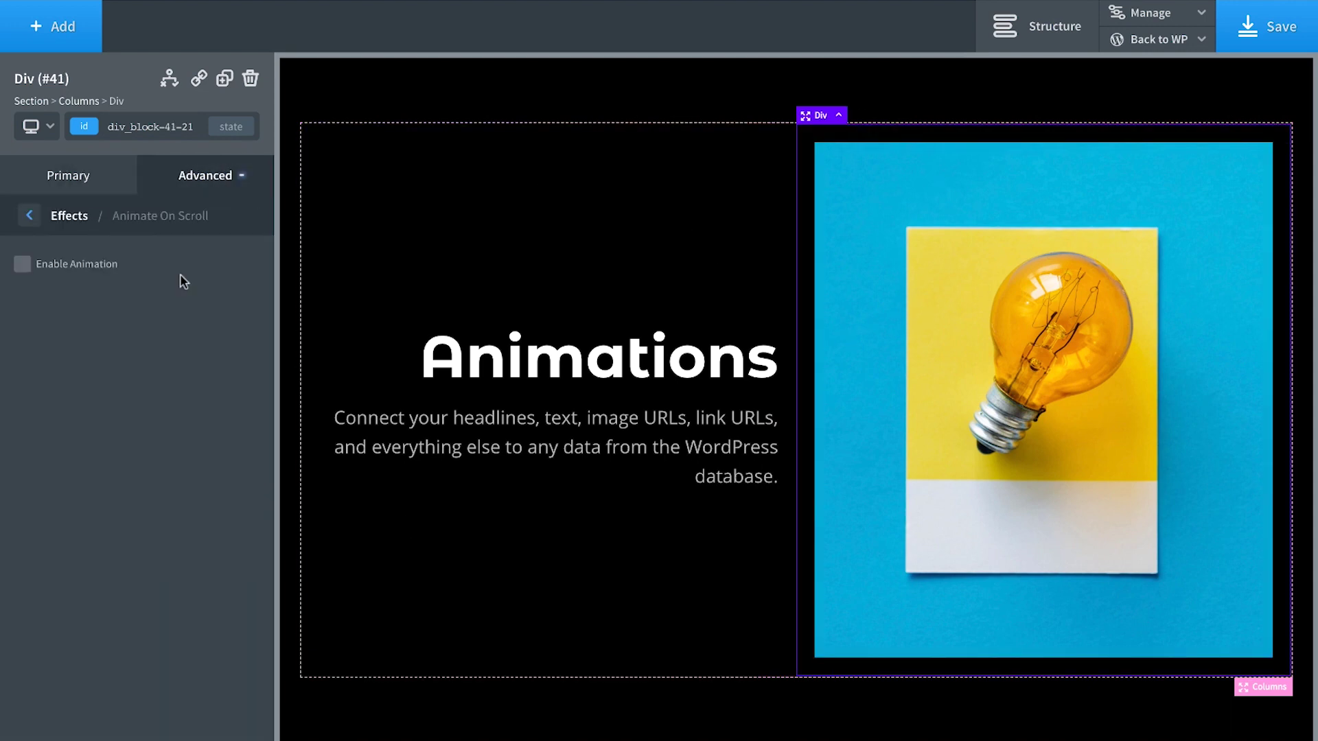
left_click(75, 265)
left_click(94, 334)
scroll(96, 481, "down", 2)
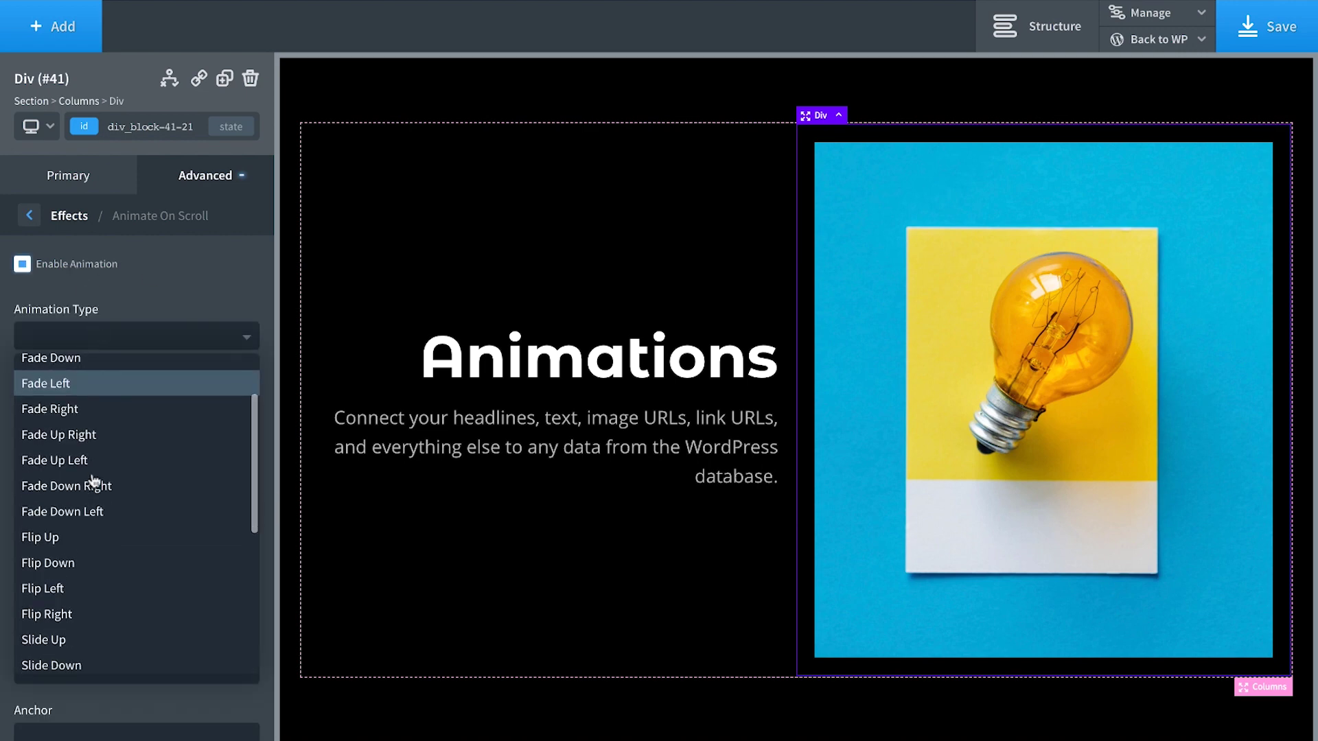
left_click(78, 585)
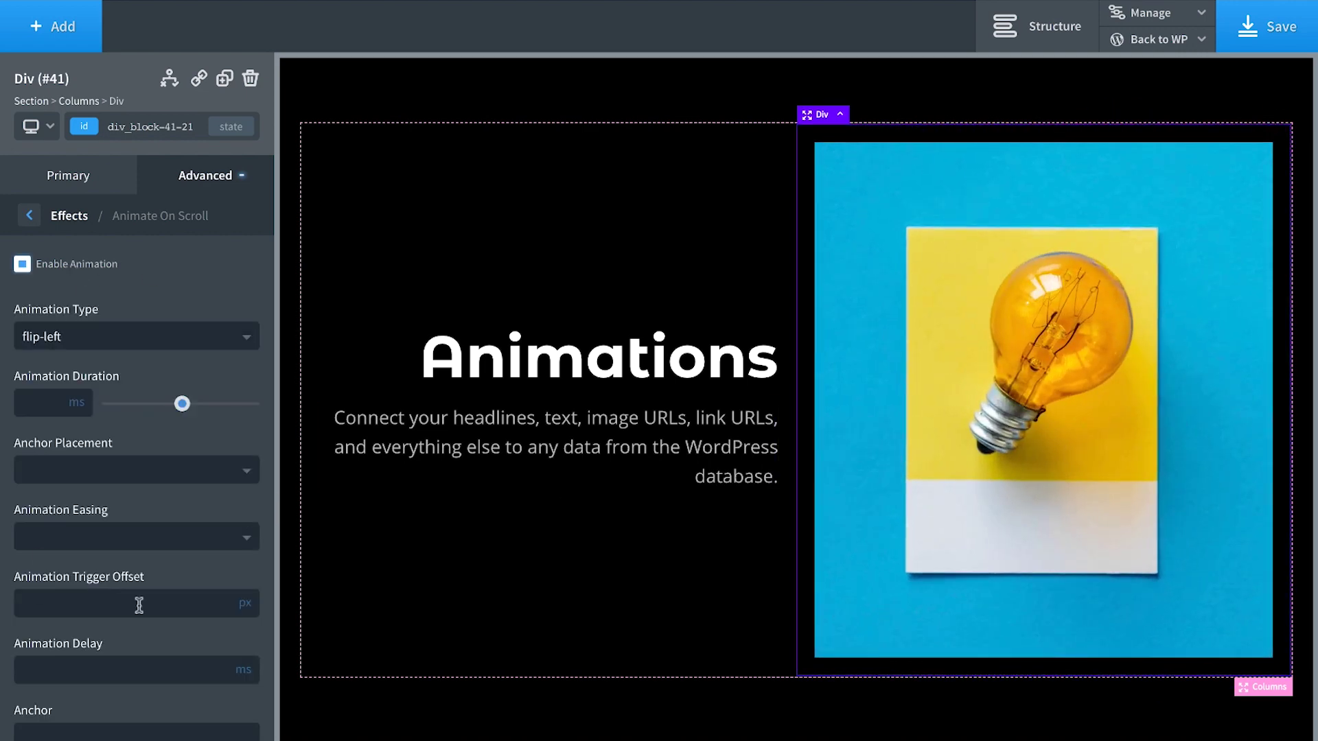
scroll(152, 594, "down", 2)
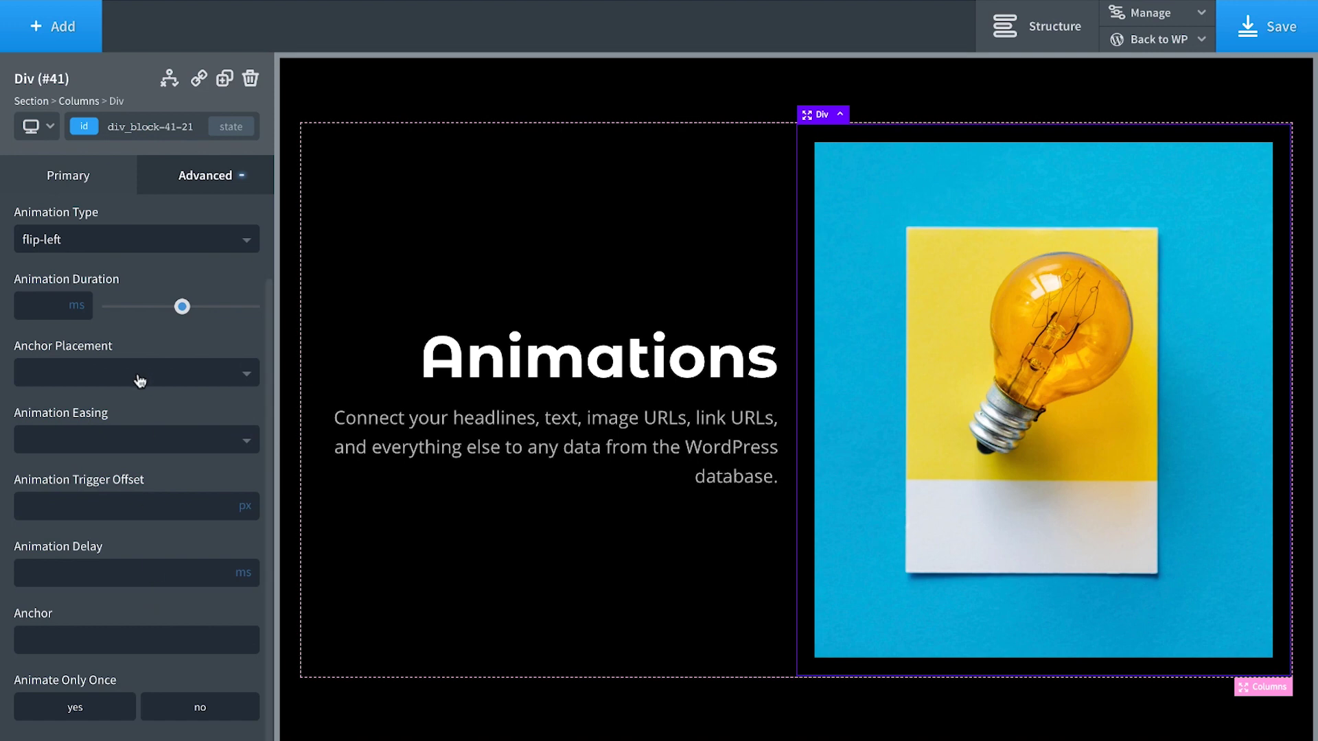
type("500")
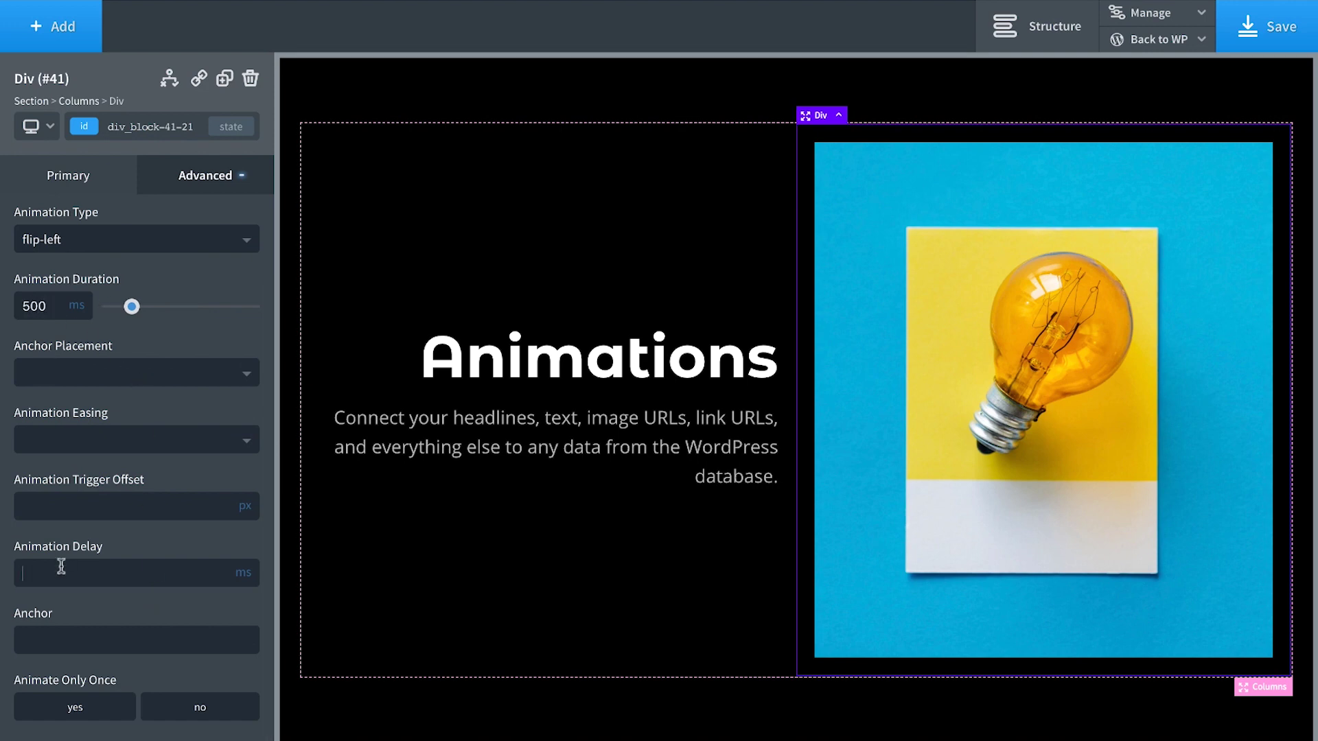
type("250")
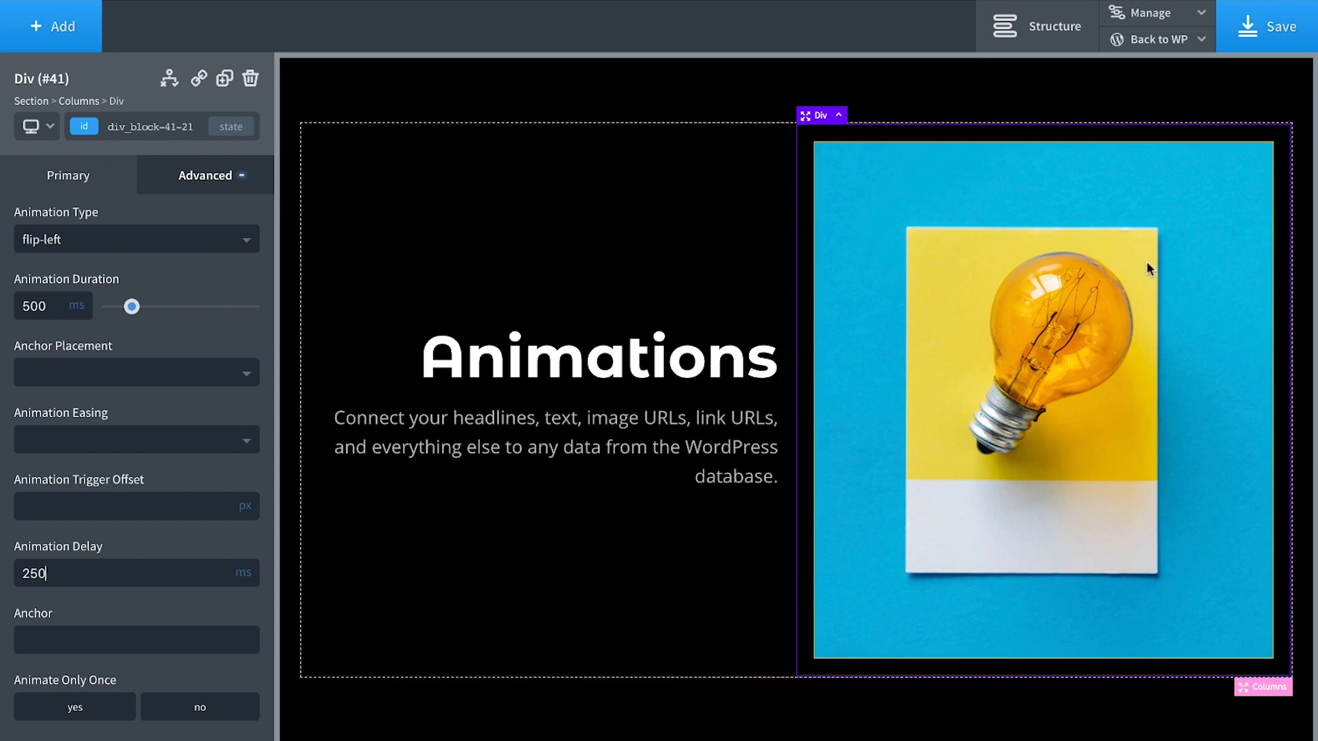
left_click(81, 713)
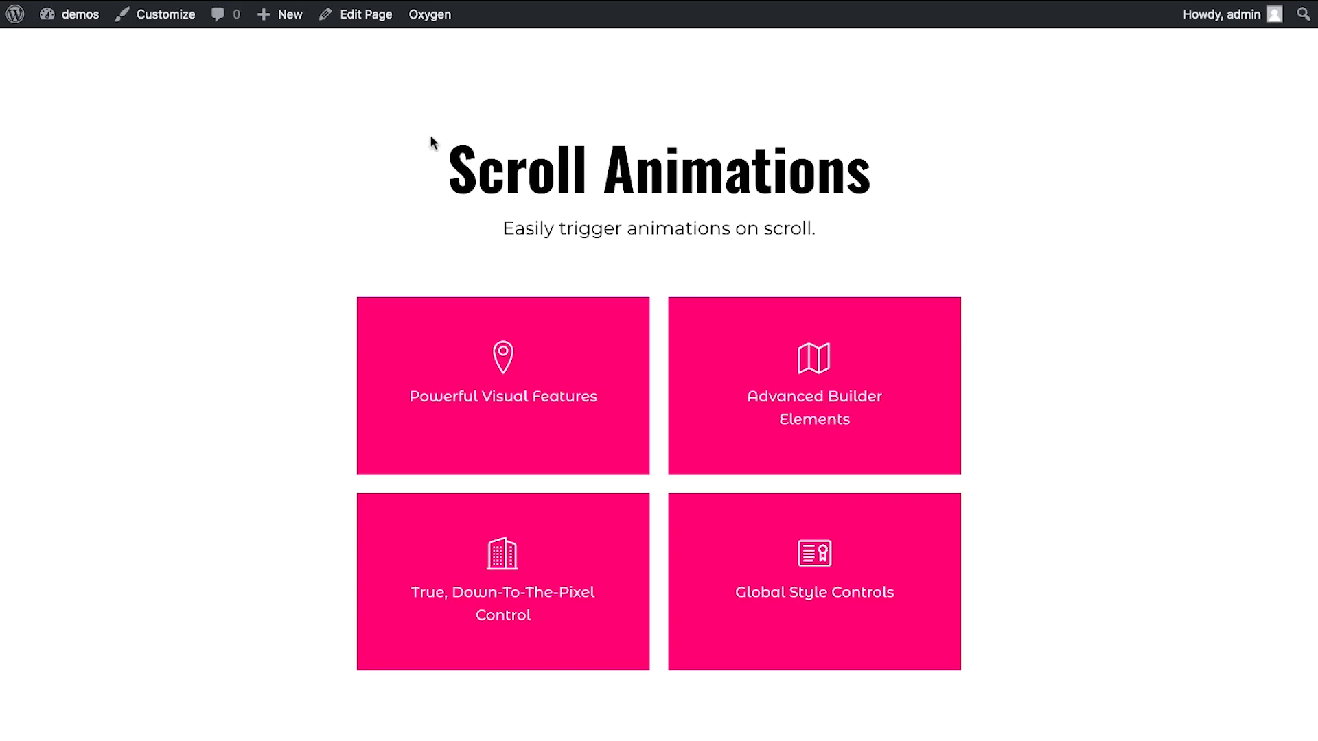
key("ctrl+r")
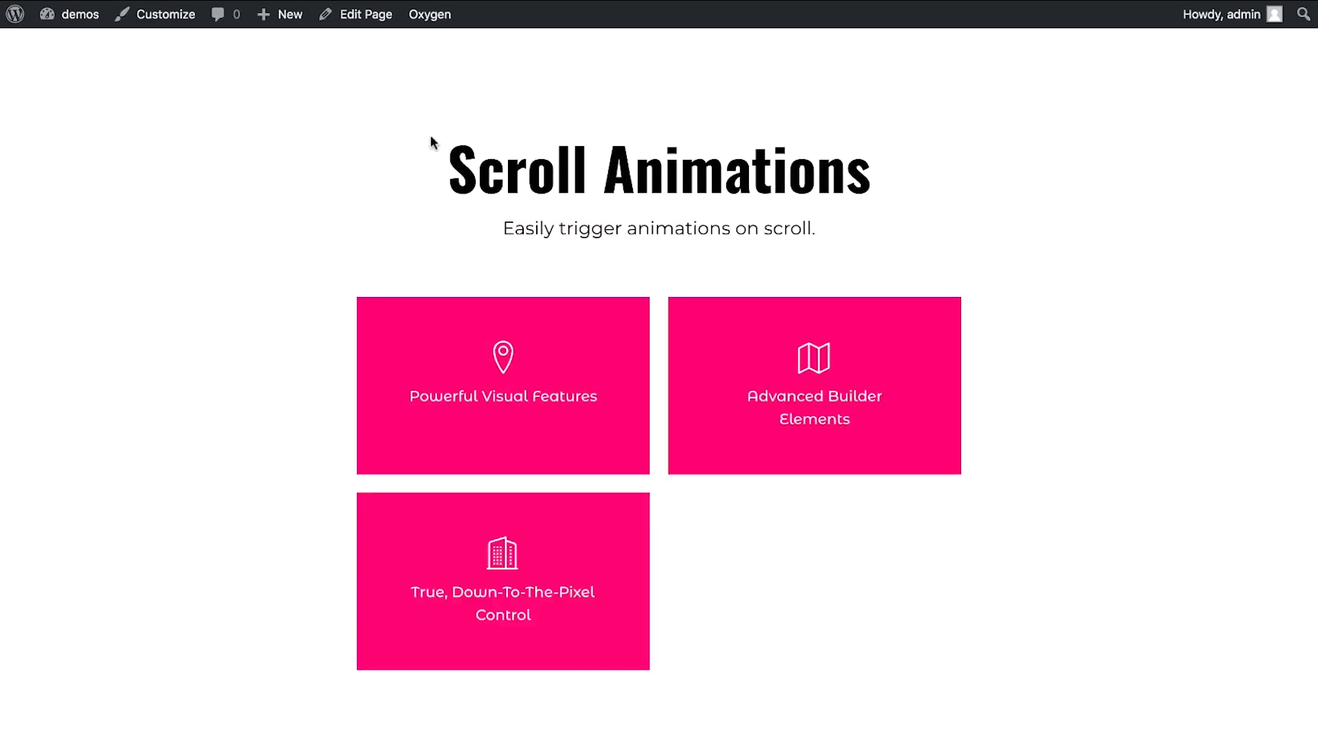
scroll(430, 134, "down", 10)
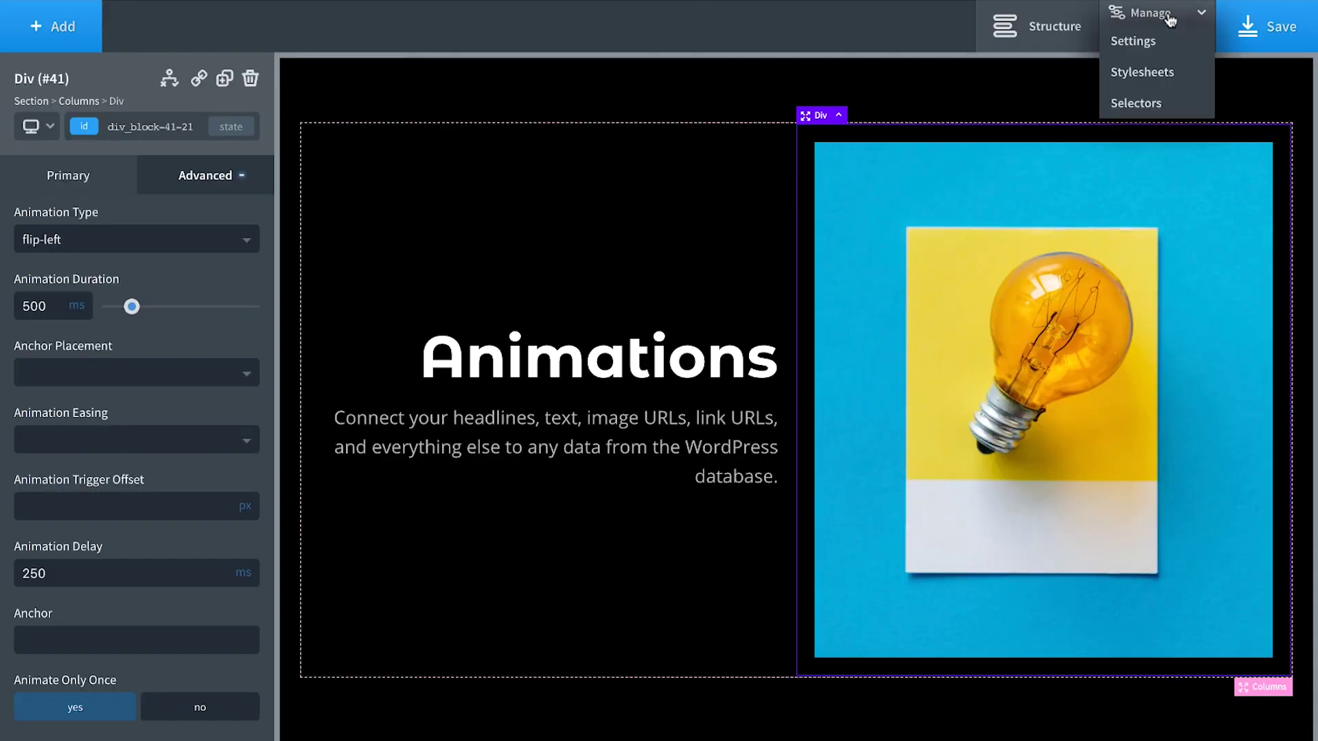
Step: Show the Global Styles Animate On Scroll defaults and the image column's Animate On Scroll options
left_click(1154, 40)
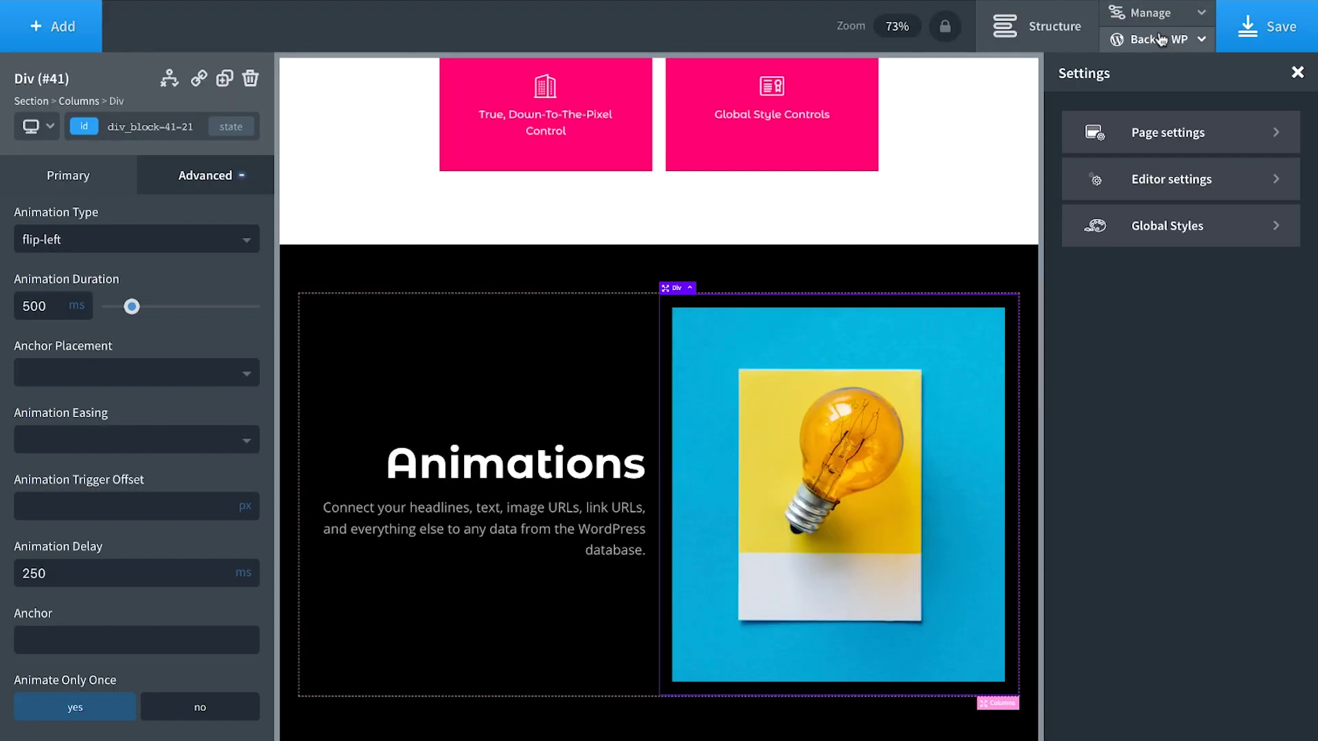
left_click(1153, 235)
left_click(1175, 510)
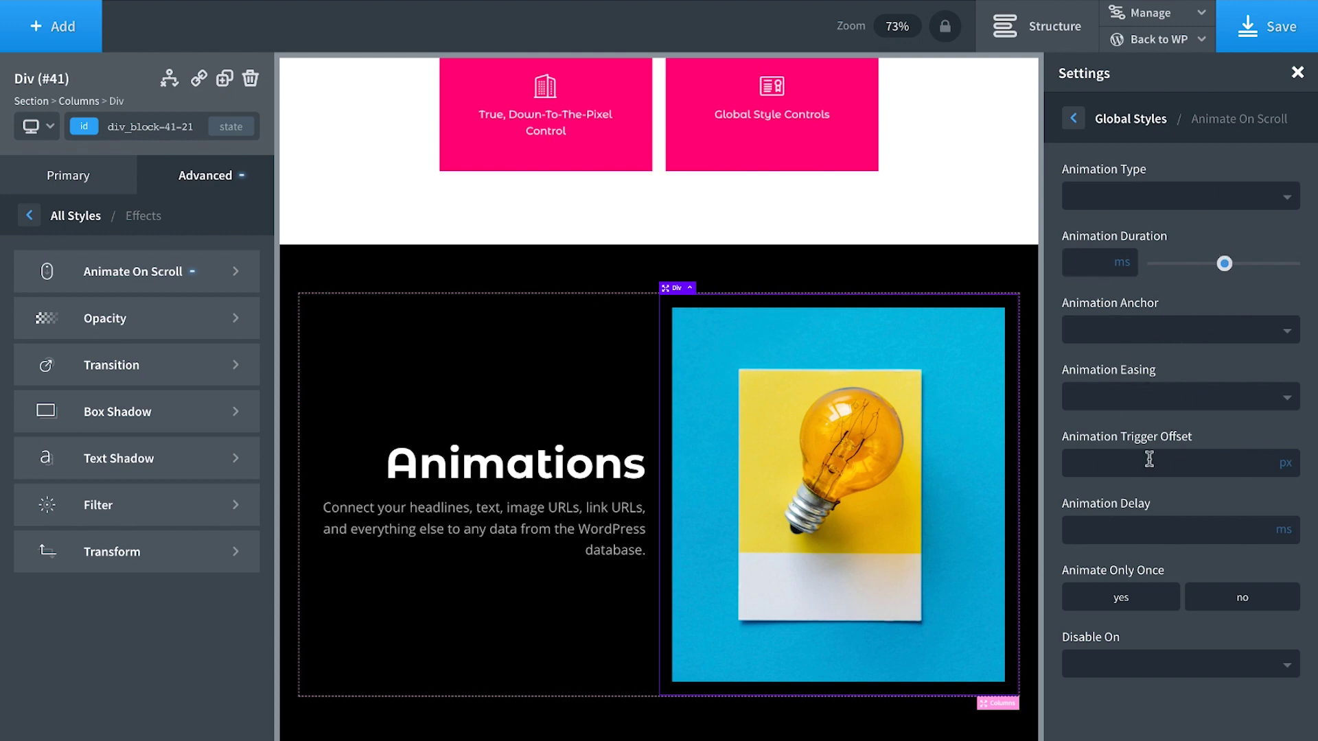
left_click(168, 264)
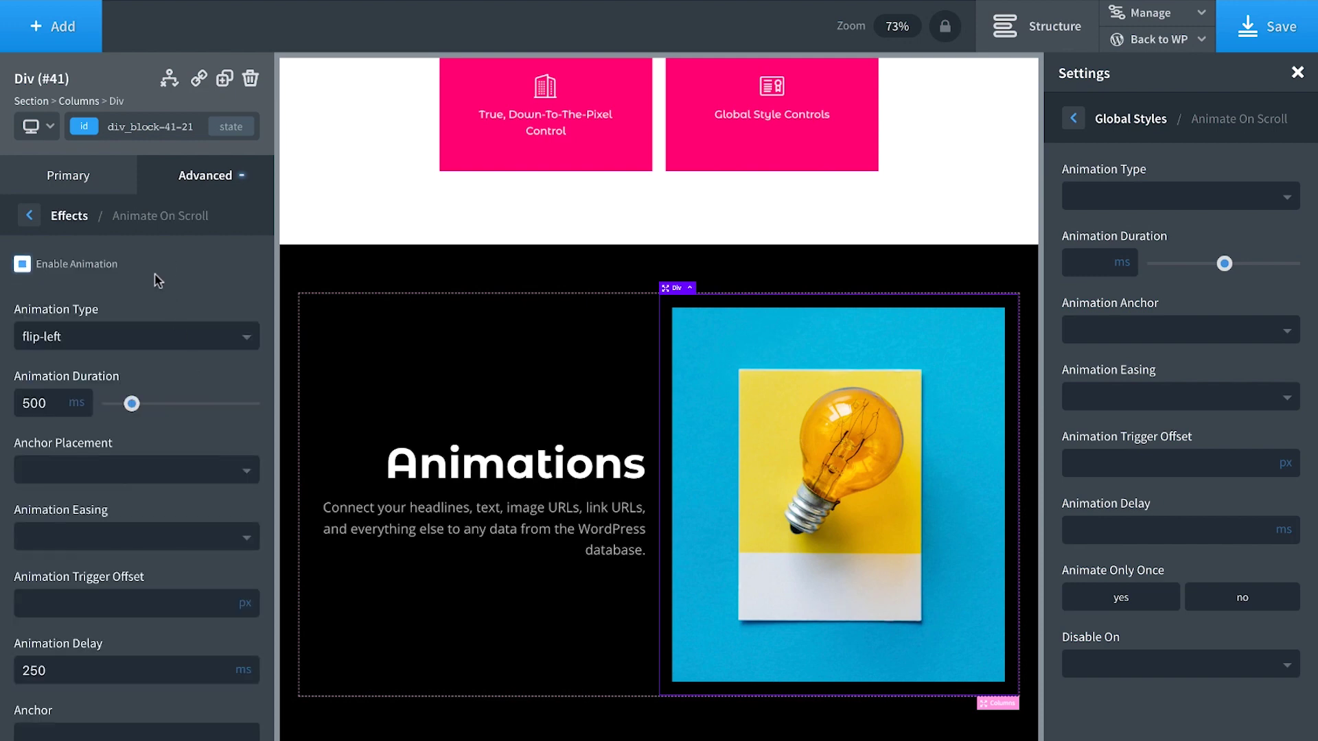